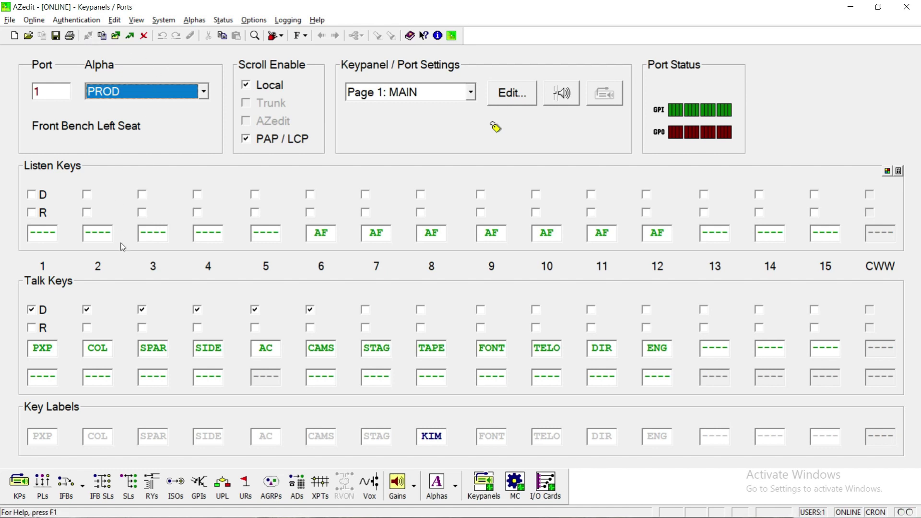
Save the online intercom setup as "Robs Sample File For Learning" in the SETUPS folder and stay ONLINE
{"action": "left_click", "coordinate": [10, 21]}
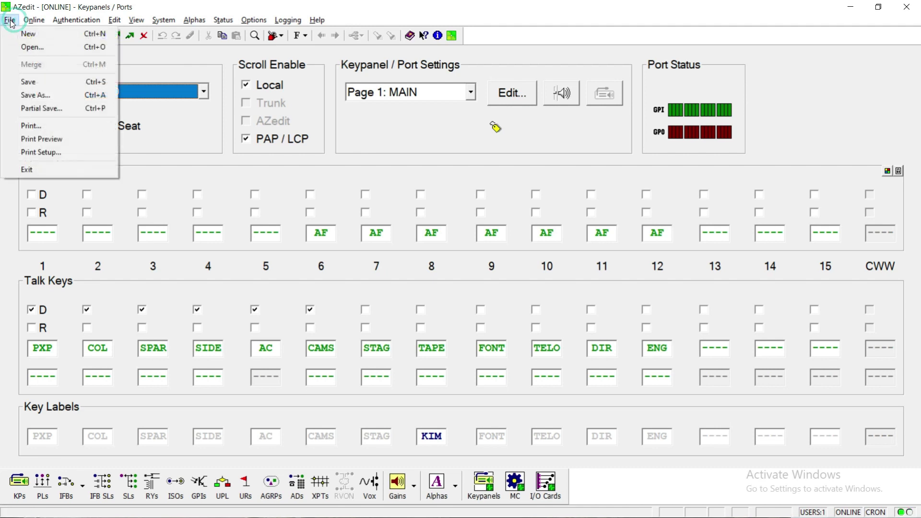
{"action": "left_click", "coordinate": [40, 80]}
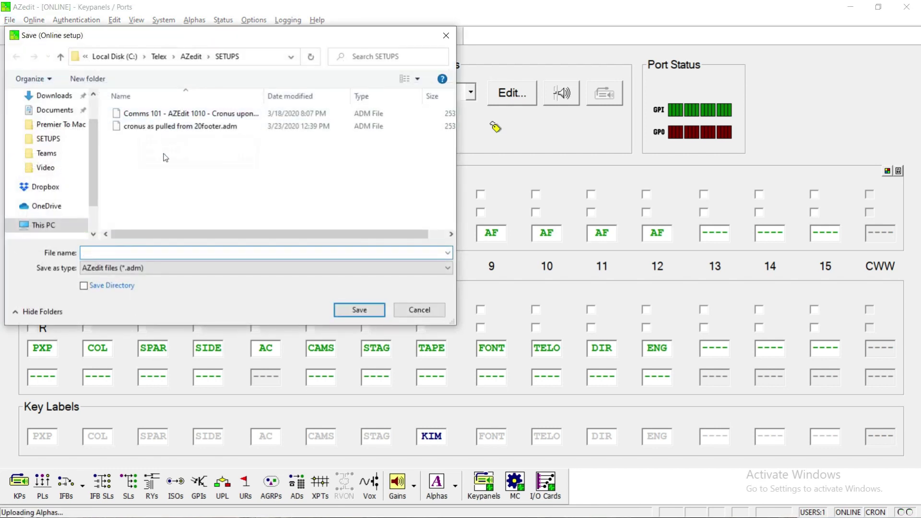
{"action": "left_click", "coordinate": [124, 254]}
{"action": "type", "text": "Robs Sample File For Learning"}
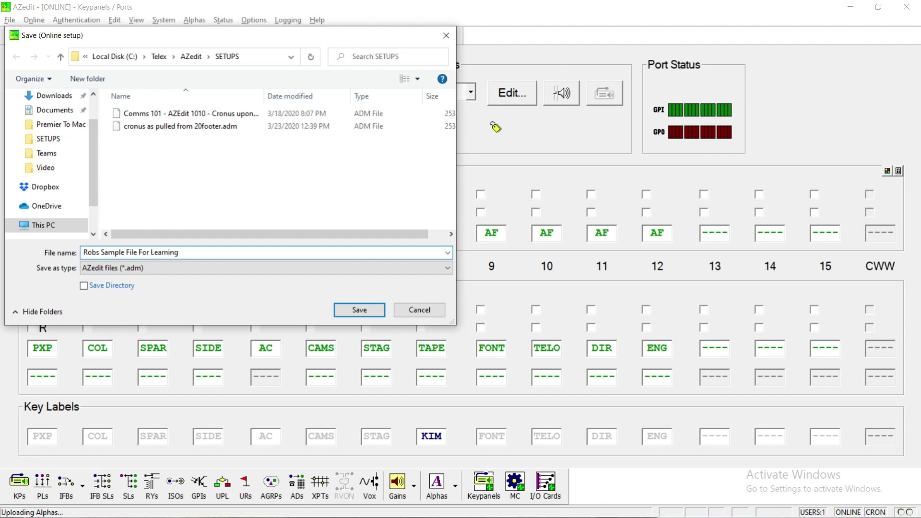
{"action": "key", "text": "Return"}
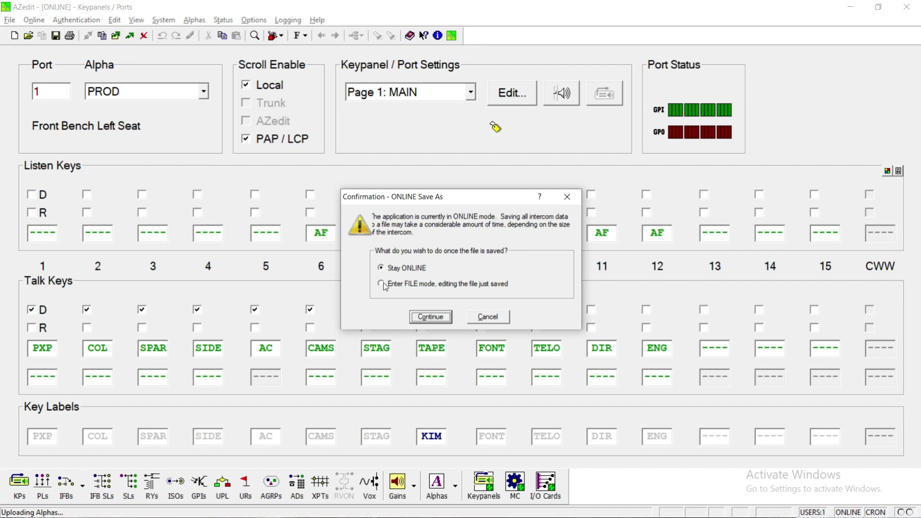
{"action": "left_click", "coordinate": [432, 317]}
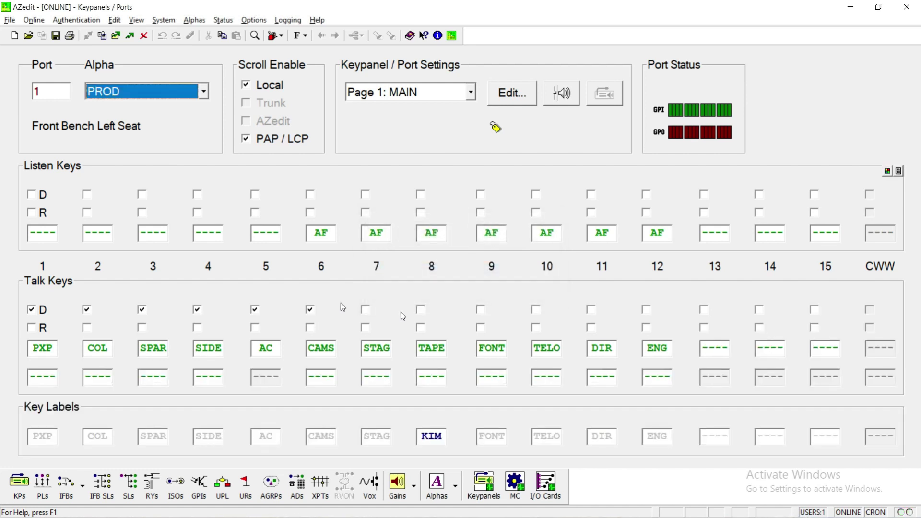
Exit ONLINE mode, open "Robs Sample File For Learning.adm" from the SETUPS folder and check it for duplicate alphas
{"action": "left_click", "coordinate": [9, 20]}
{"action": "left_click", "coordinate": [25, 45]}
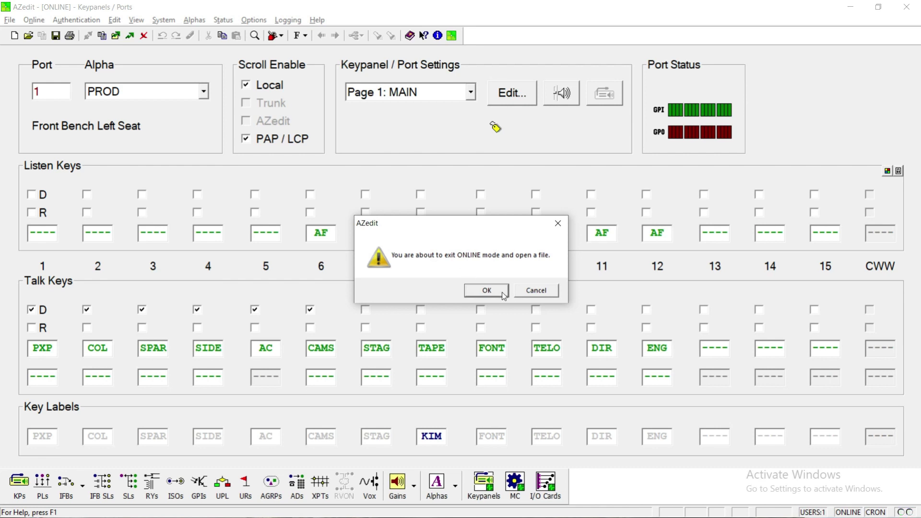
{"action": "left_click", "coordinate": [486, 290]}
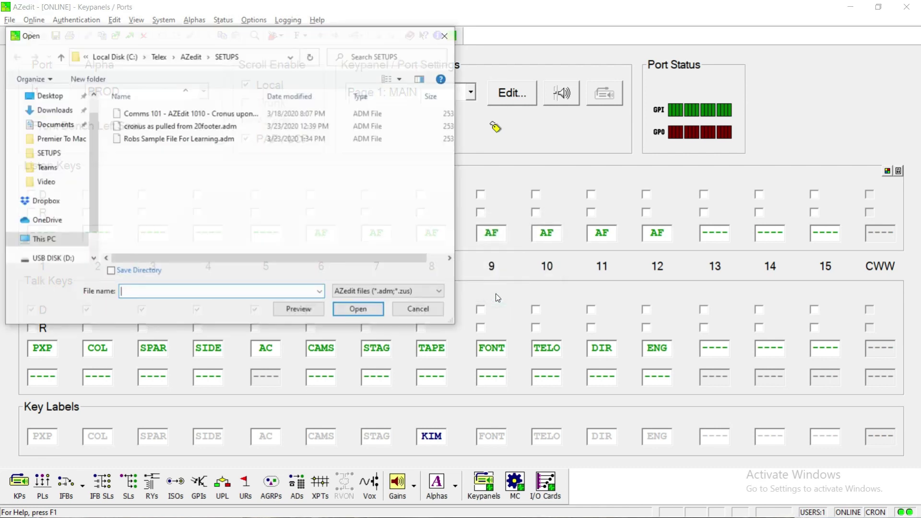
{"action": "left_click", "coordinate": [184, 142]}
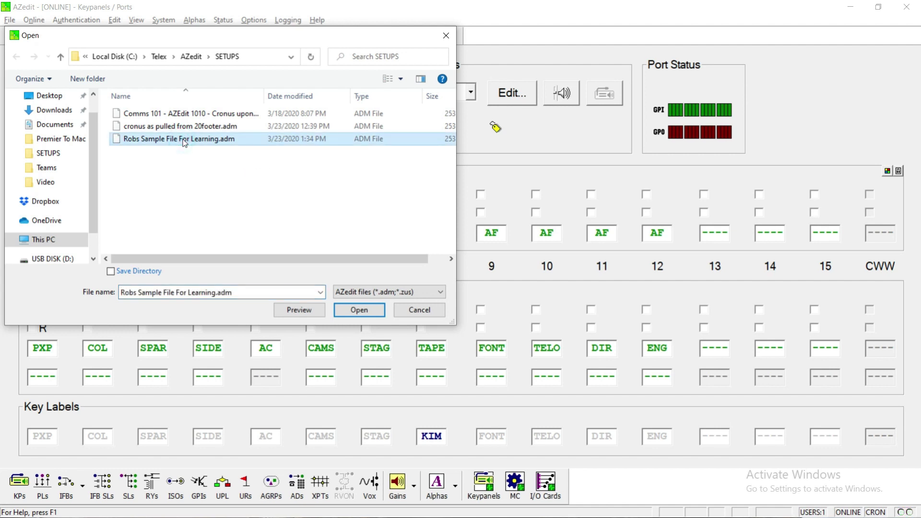
{"action": "left_click", "coordinate": [369, 310]}
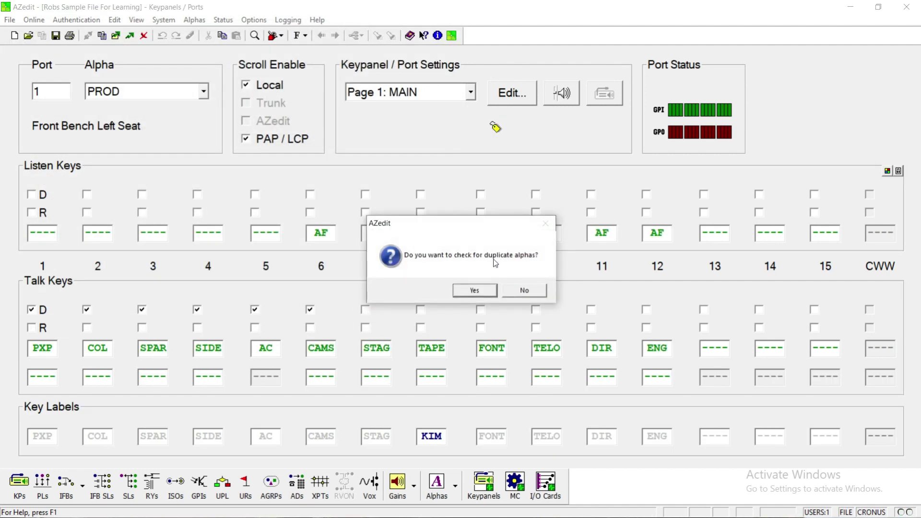
{"action": "left_click", "coordinate": [475, 291]}
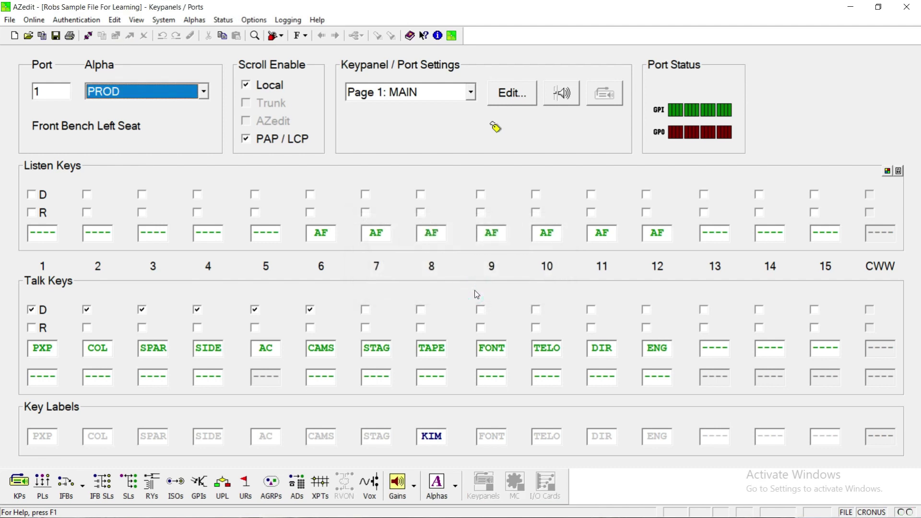
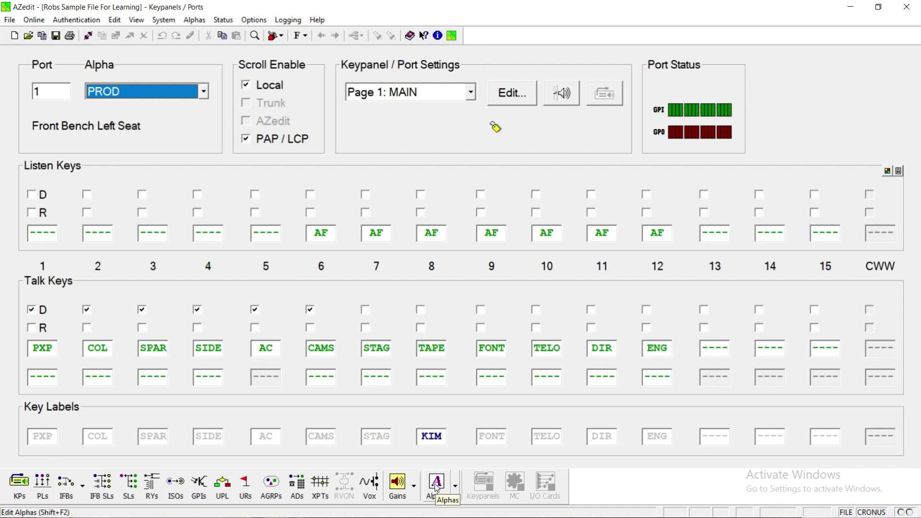
Display the port alphas and examine the entries without descriptions from port 019 through port 032
{"action": "left_click", "coordinate": [437, 488]}
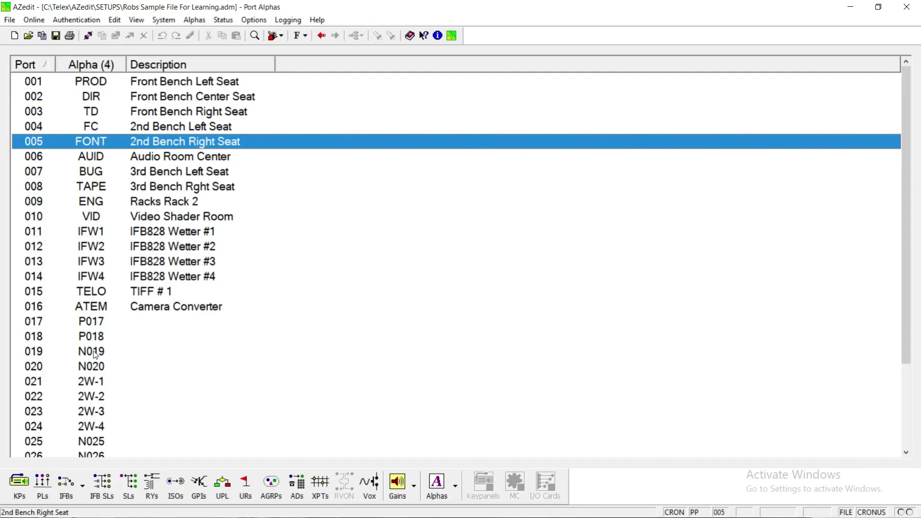
{"action": "right_click", "coordinate": [95, 355]}
{"action": "left_click", "coordinate": [195, 353]}
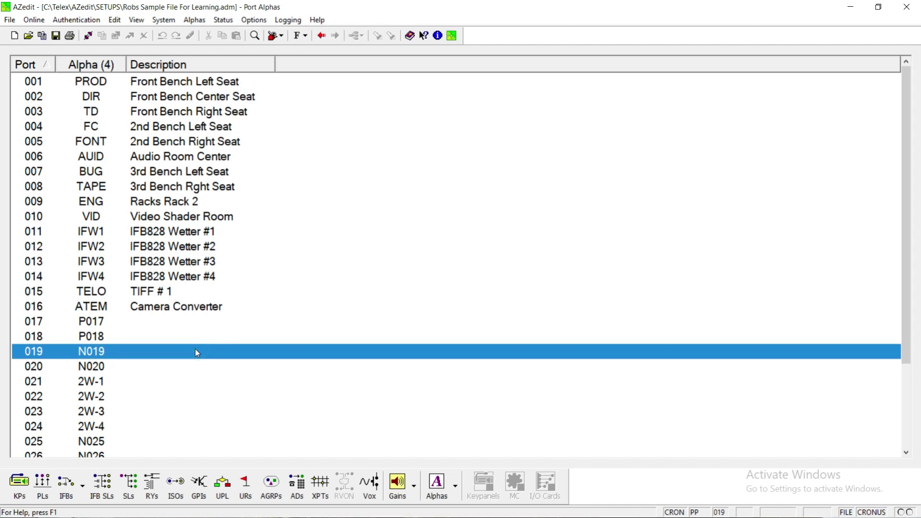
{"action": "left_click", "coordinate": [102, 369]}
{"action": "scroll", "coordinate": [163, 382], "scroll_direction": "down", "scroll_amount": 3}
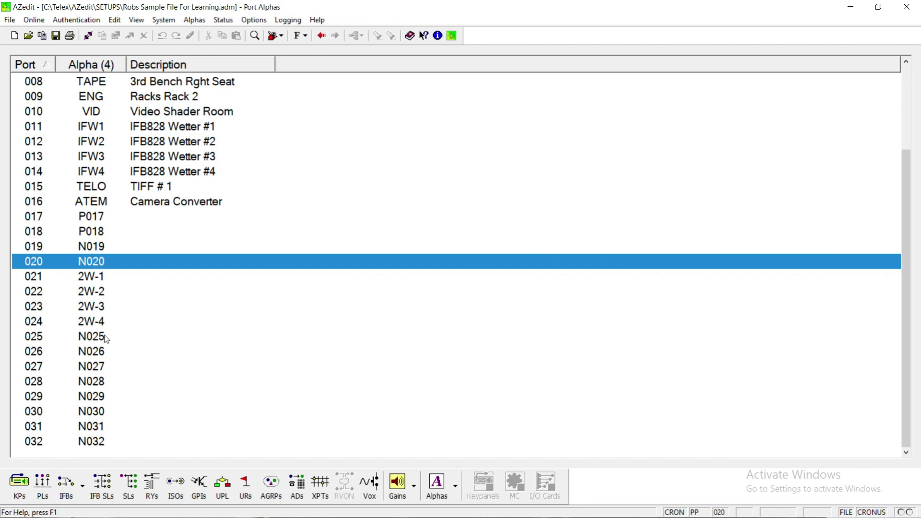
{"action": "left_click_drag", "start_coordinate": [109, 340], "coordinate": [116, 367]}
{"action": "left_click_drag", "start_coordinate": [114, 399], "coordinate": [129, 338]}
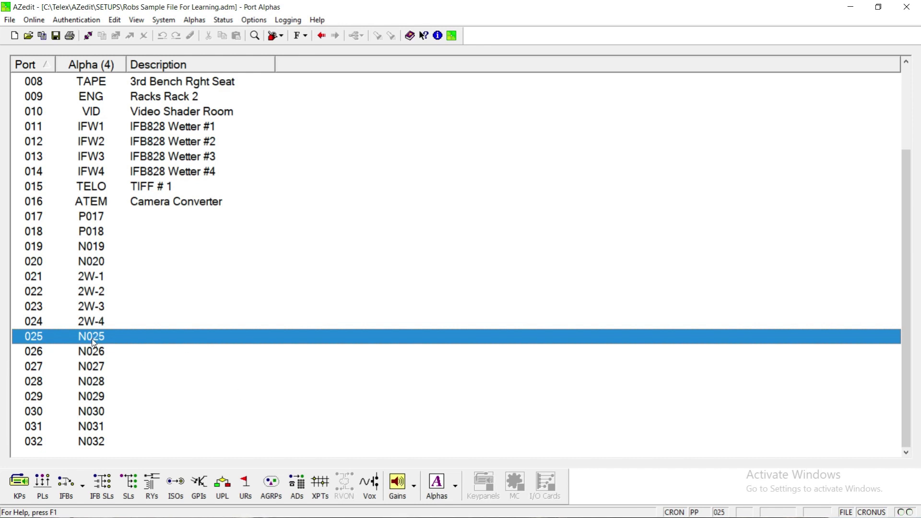
{"action": "scroll", "coordinate": [127, 211], "scroll_direction": "up", "scroll_amount": 3}
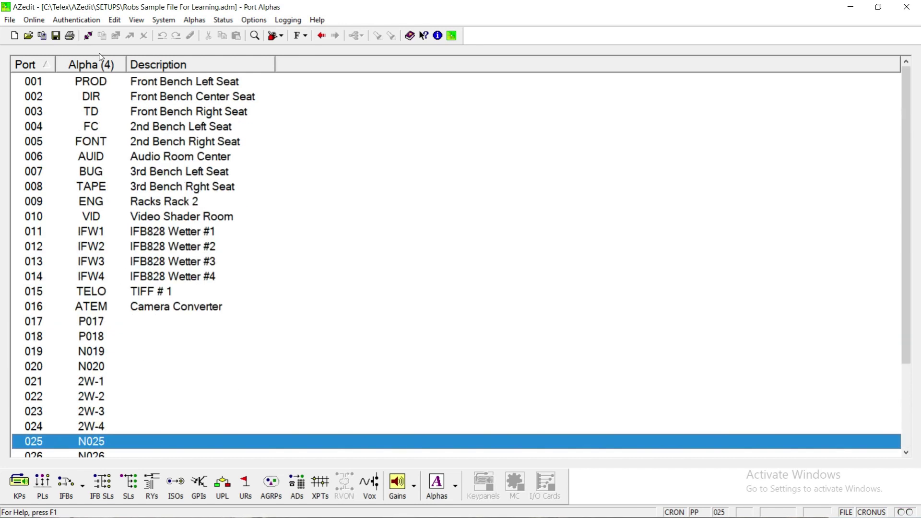
Open the alpha and description of port 001 for editing, inspect both fields and close the dialog
{"action": "left_click", "coordinate": [80, 85]}
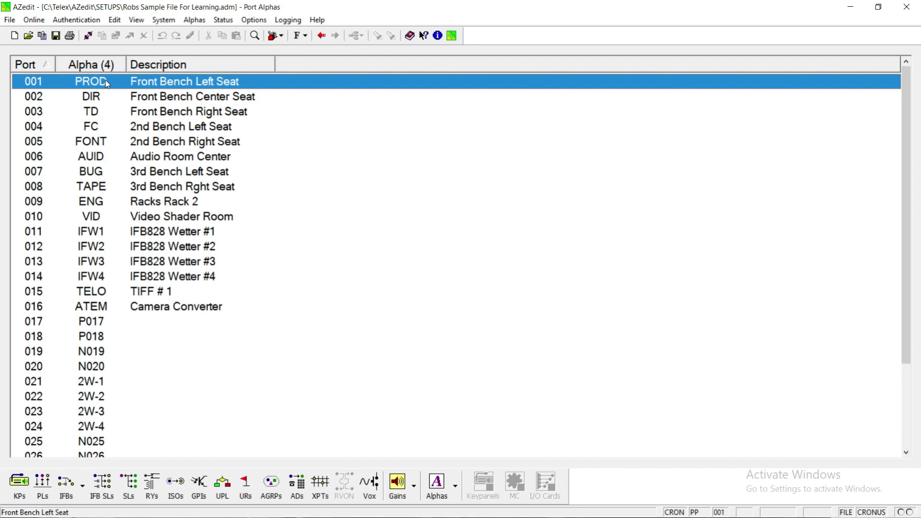
{"action": "double_click", "coordinate": [169, 85]}
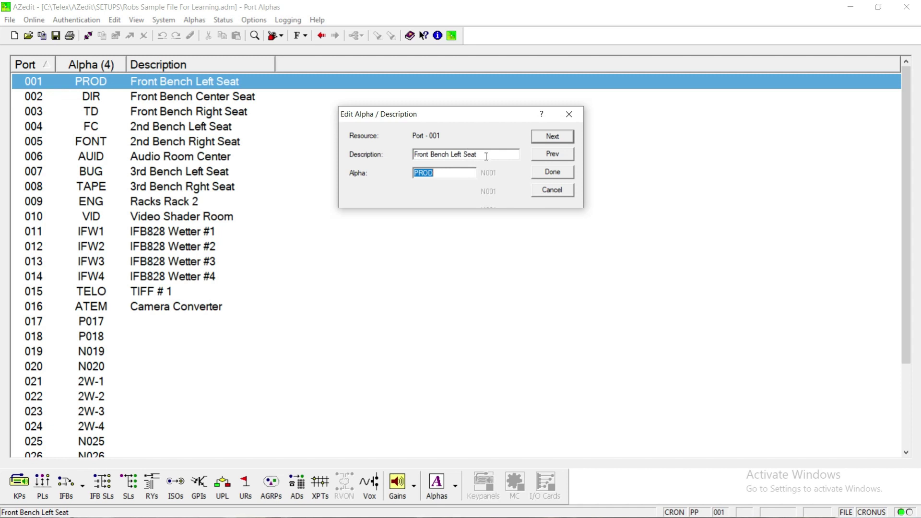
{"action": "left_click", "coordinate": [445, 177]}
{"action": "left_click", "coordinate": [394, 168]}
{"action": "left_click", "coordinate": [483, 155]}
{"action": "left_click", "coordinate": [485, 154]}
{"action": "left_click", "coordinate": [486, 156]}
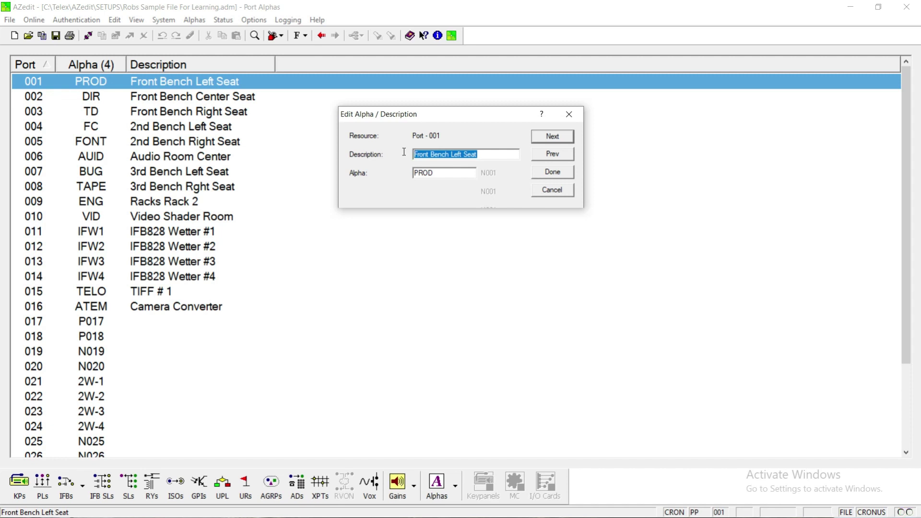
{"action": "left_click", "coordinate": [454, 176]}
{"action": "left_click", "coordinate": [456, 176]}
{"action": "left_click", "coordinate": [457, 175]}
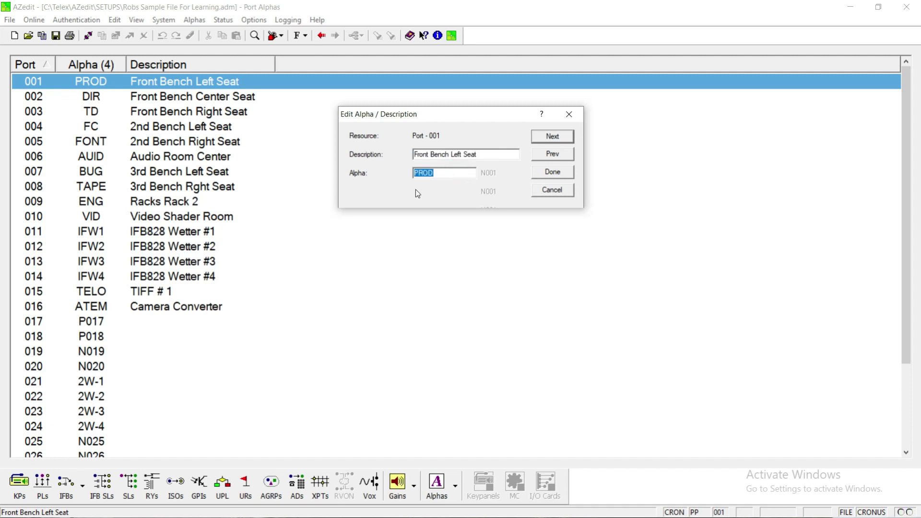
{"action": "left_click", "coordinate": [557, 174]}
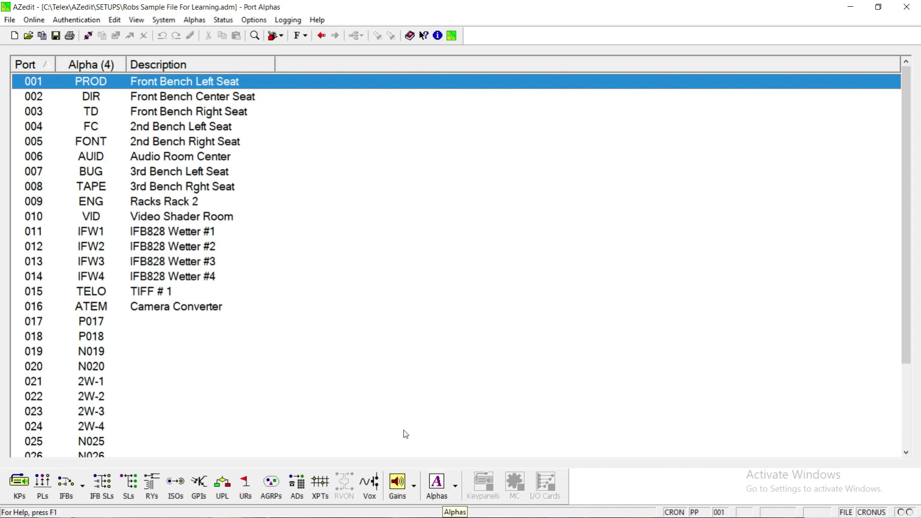
Look through the available alpha types, and examine the port alphas for the camera converter, TIFF # 1 and IFB828 Wetter #1
{"action": "left_click", "coordinate": [455, 487]}
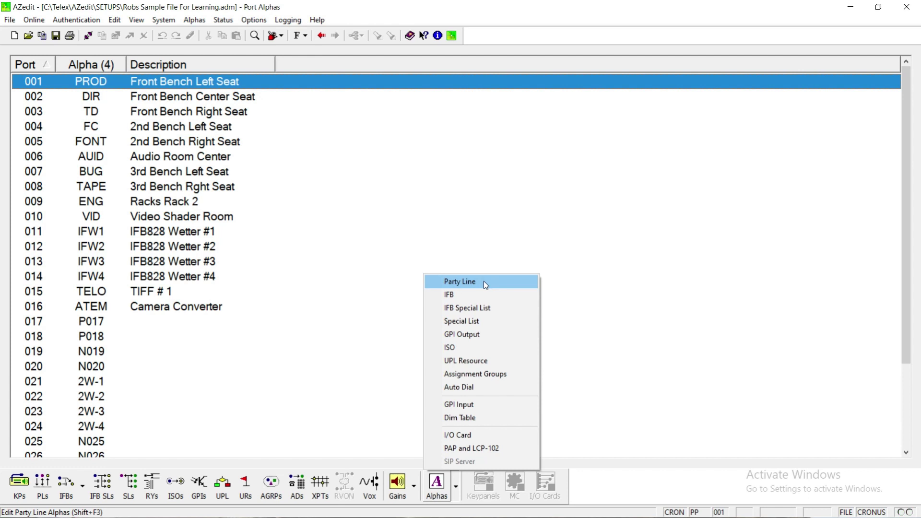
{"action": "left_click", "coordinate": [399, 307]}
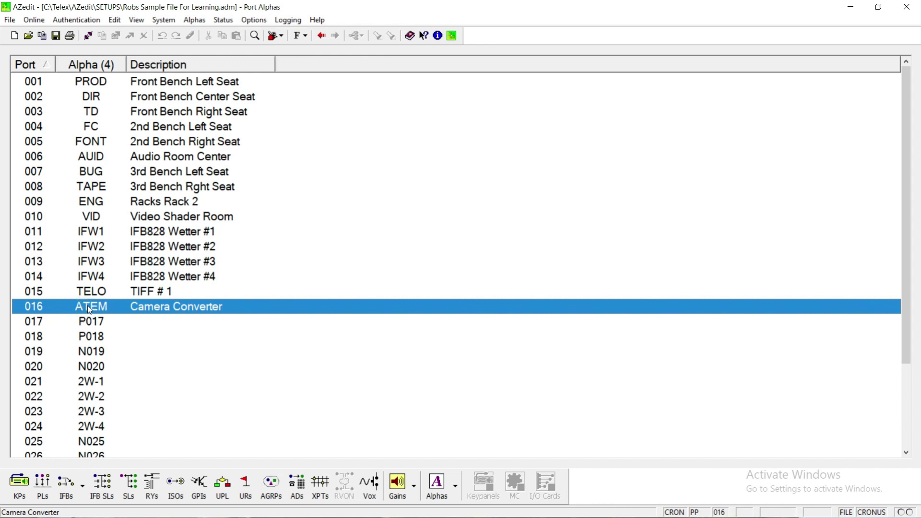
{"action": "left_click", "coordinate": [101, 295]}
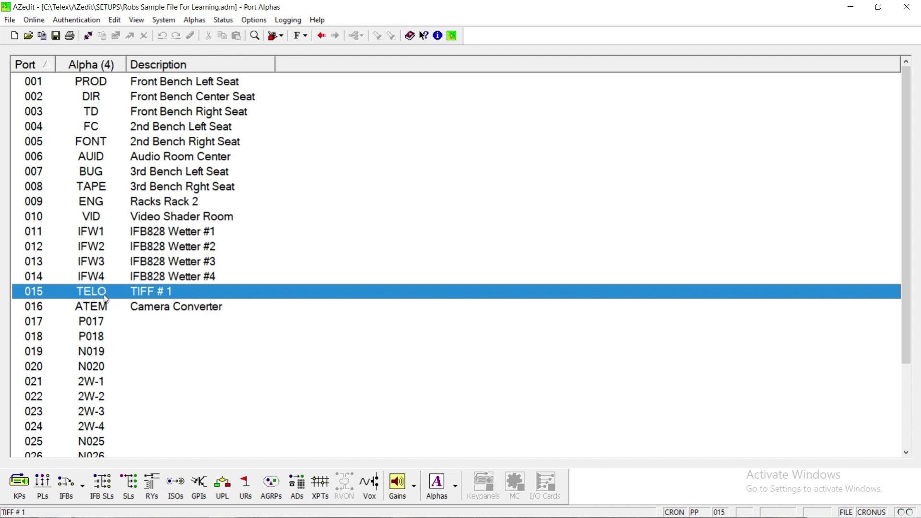
{"action": "left_click", "coordinate": [98, 235]}
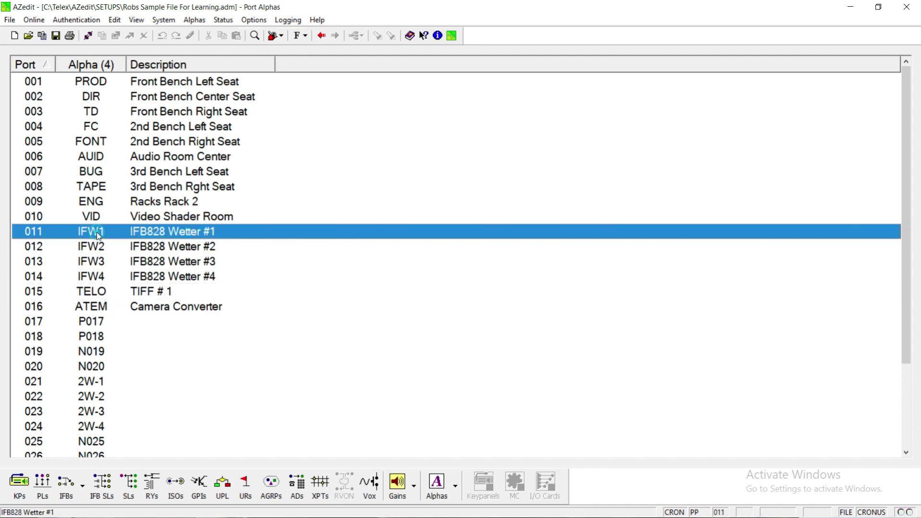
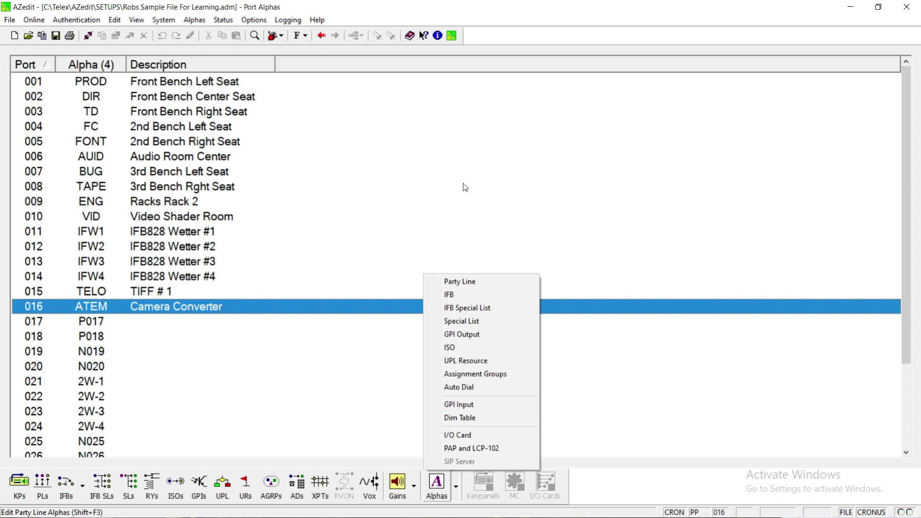
Display the party line alphas and examine the generically named lines and the custom alphas of party lines 001 to 004
{"action": "left_click", "coordinate": [474, 284]}
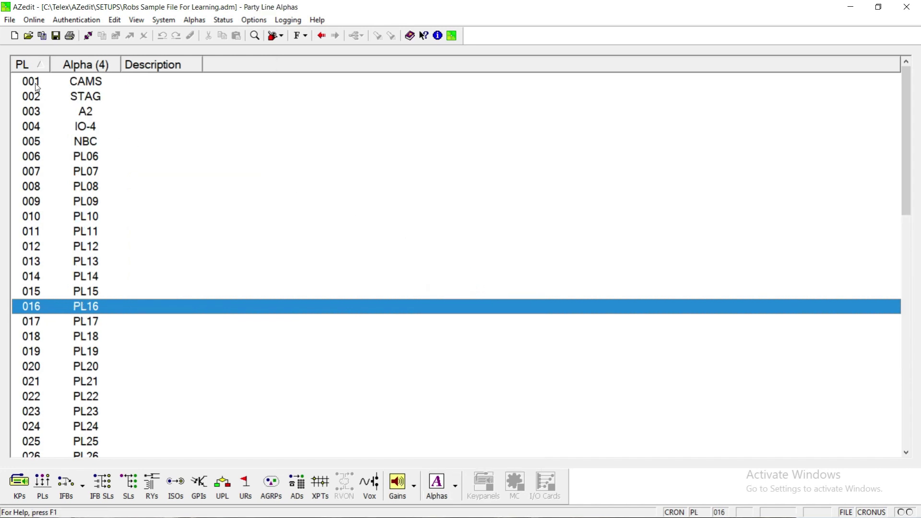
{"action": "left_click", "coordinate": [99, 358]}
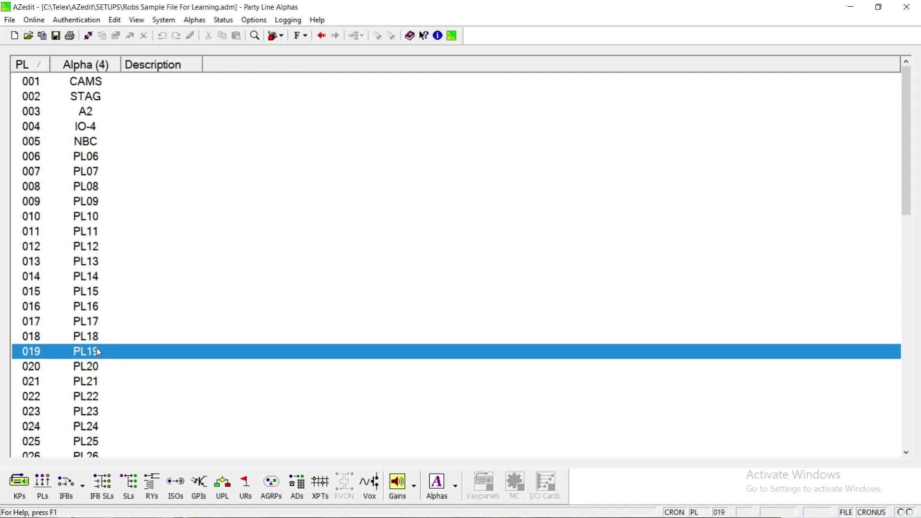
{"action": "left_click", "coordinate": [97, 341]}
{"action": "left_click", "coordinate": [94, 323]}
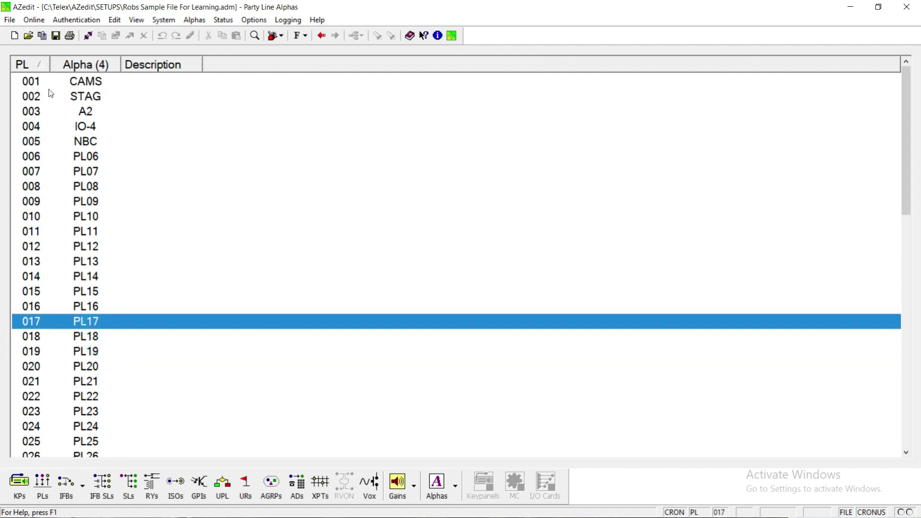
{"action": "left_click", "coordinate": [97, 84]}
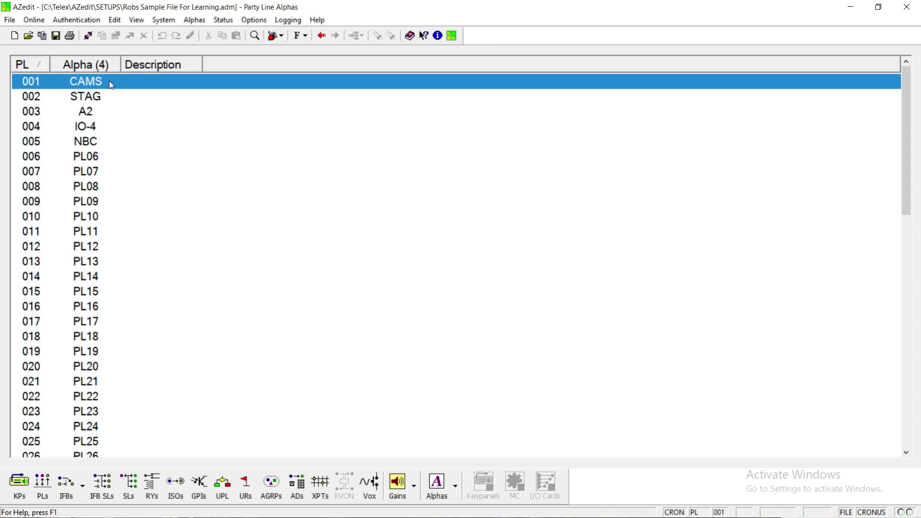
{"action": "left_click", "coordinate": [117, 99]}
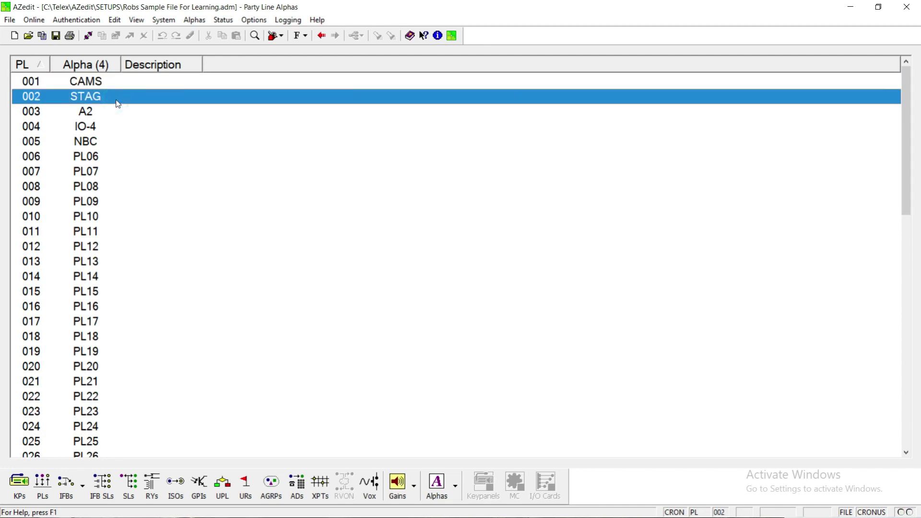
{"action": "left_click", "coordinate": [99, 115]}
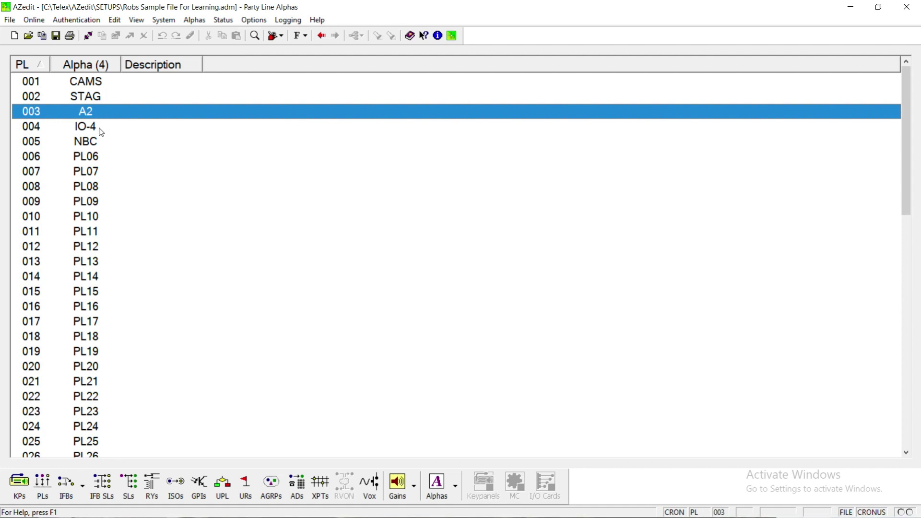
{"action": "left_click", "coordinate": [102, 132]}
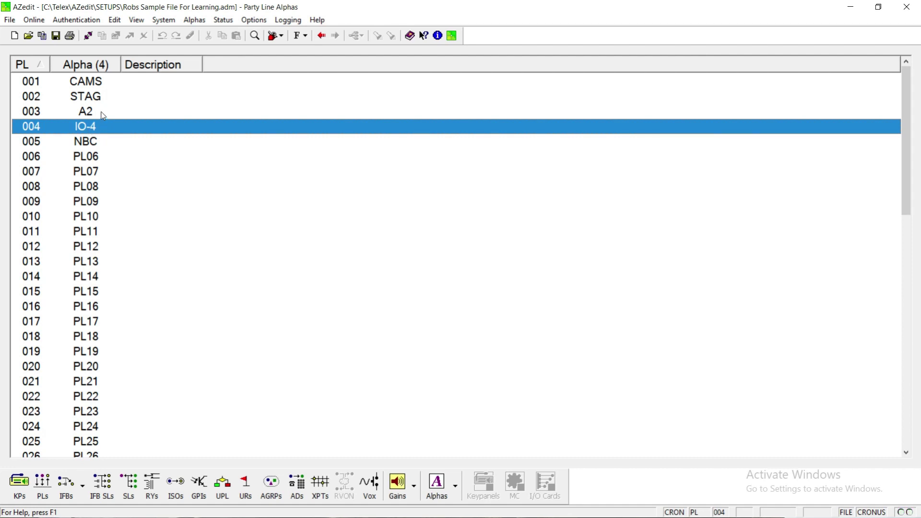
{"action": "left_click", "coordinate": [102, 112]}
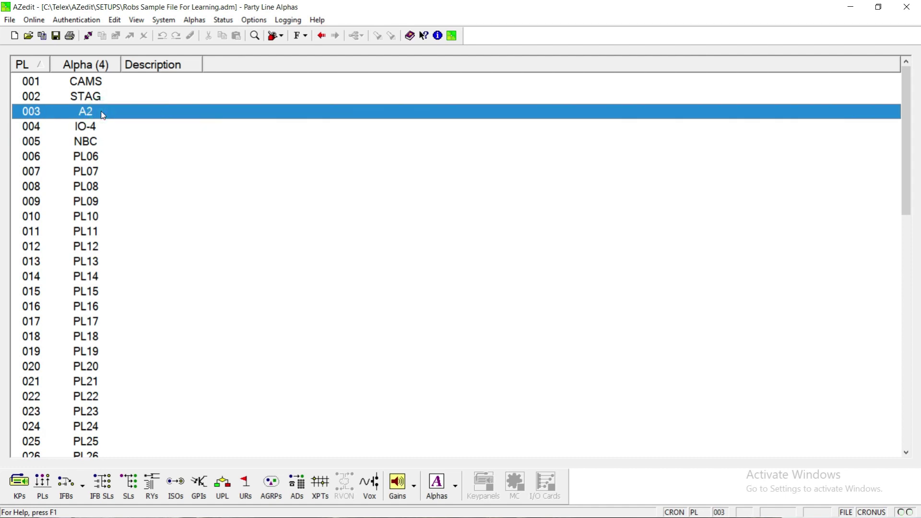
{"action": "left_click", "coordinate": [108, 98]}
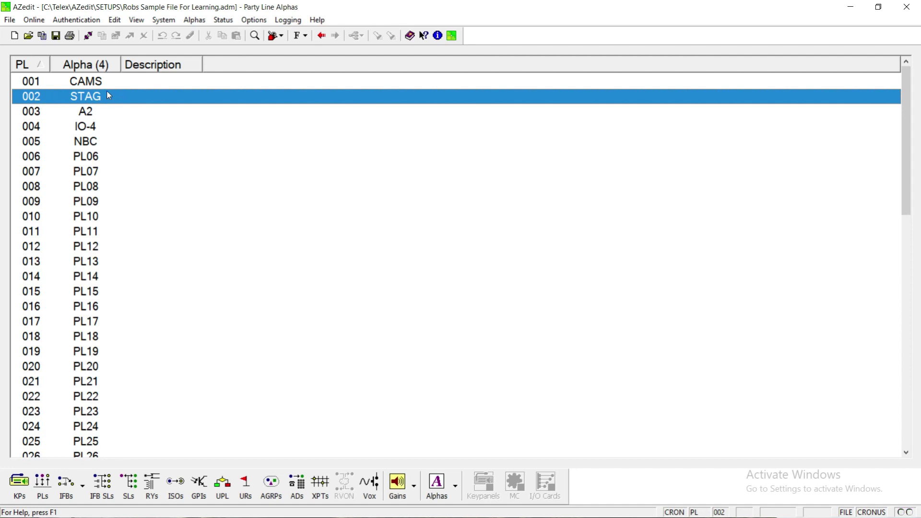
Examine the alpha of party line 001, display the port alphas and review the two-wire entries of ports 021 to 024
{"action": "left_click", "coordinate": [108, 86]}
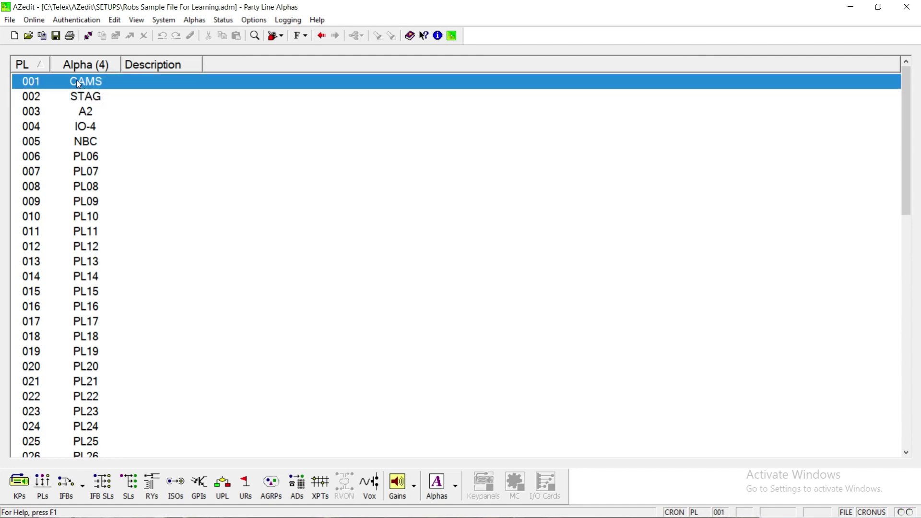
{"action": "left_click", "coordinate": [448, 486]}
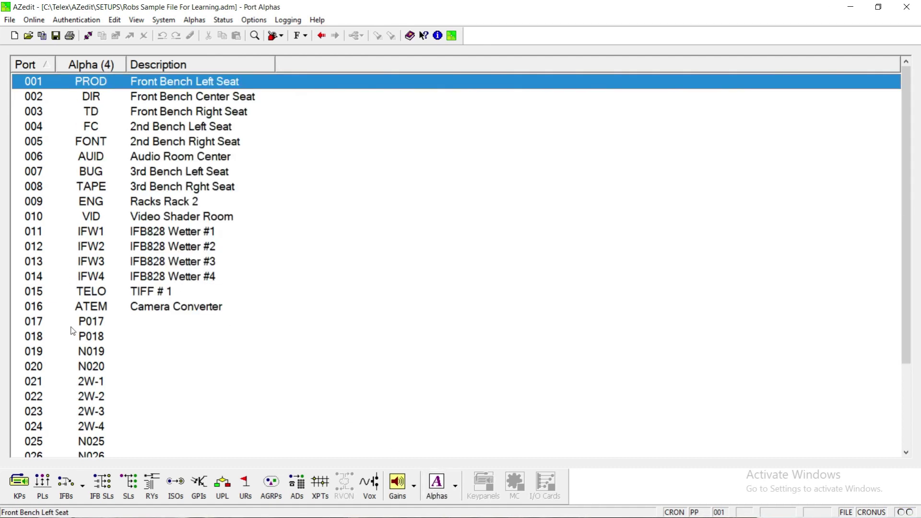
{"action": "left_click", "coordinate": [93, 384]}
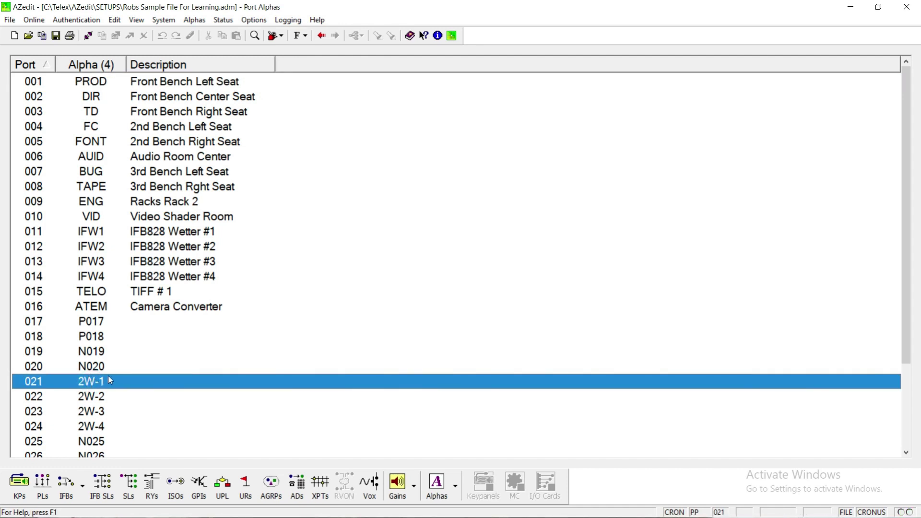
{"action": "left_click", "coordinate": [108, 400]}
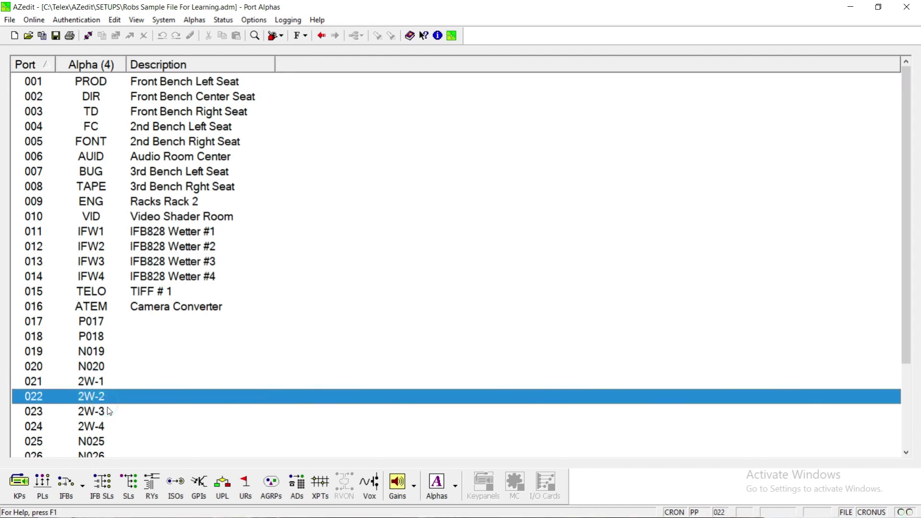
{"action": "left_click", "coordinate": [109, 412]}
{"action": "left_click", "coordinate": [113, 428]}
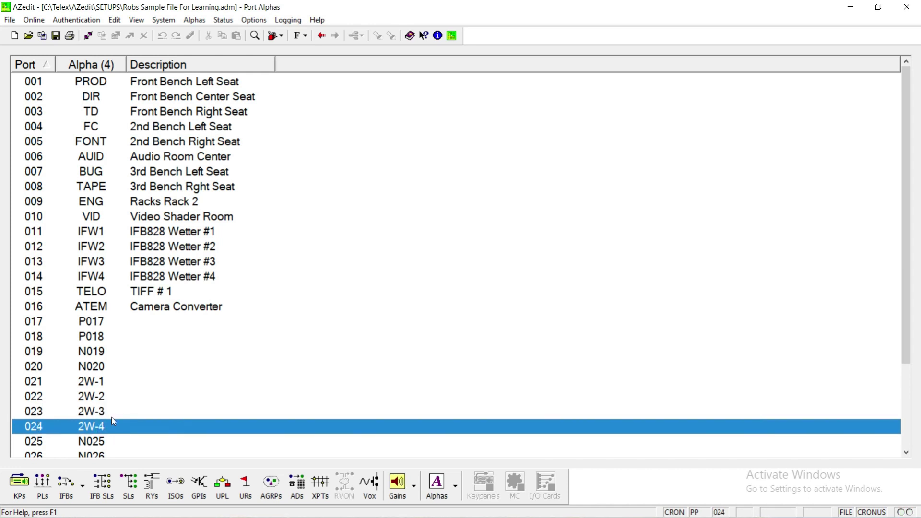
{"action": "left_click", "coordinate": [124, 381]}
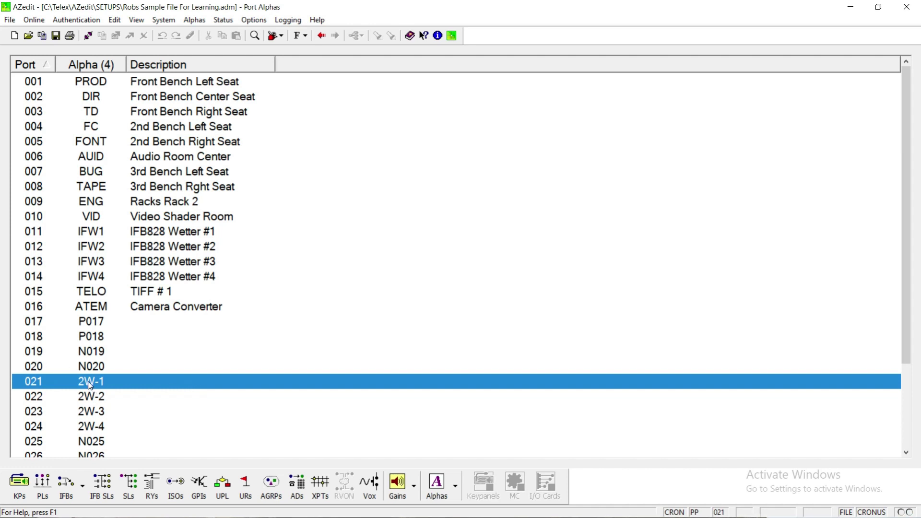
Check the party line alpha CAMS and display the talker and listener assignments of party line 1
{"action": "left_click", "coordinate": [456, 486]}
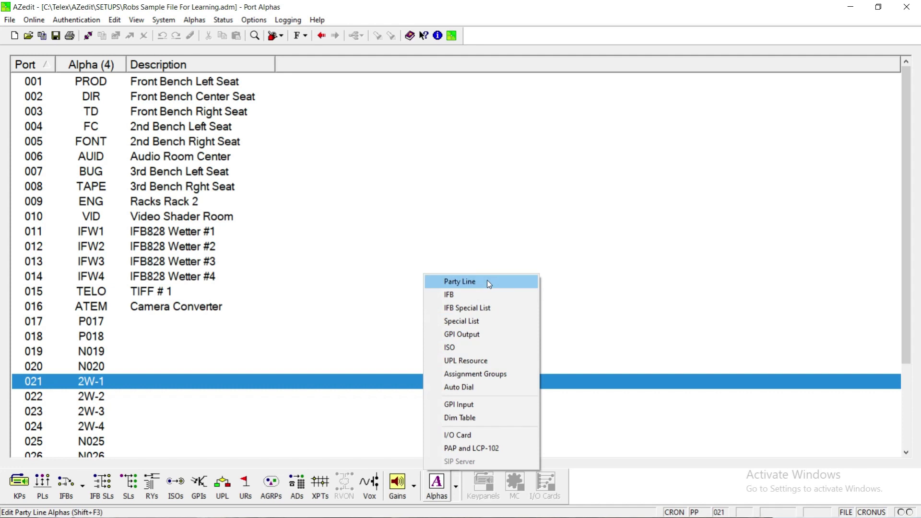
{"action": "left_click", "coordinate": [488, 282]}
{"action": "left_click", "coordinate": [79, 82]}
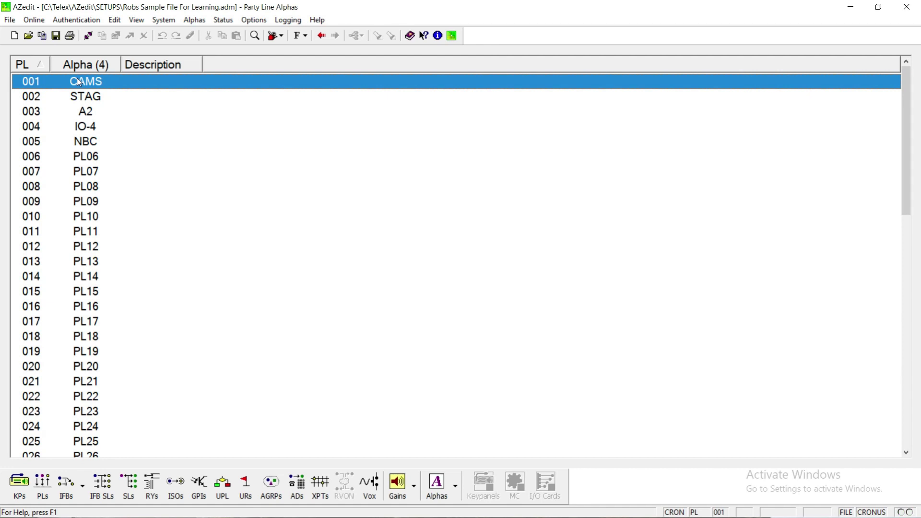
{"action": "left_click", "coordinate": [42, 487]}
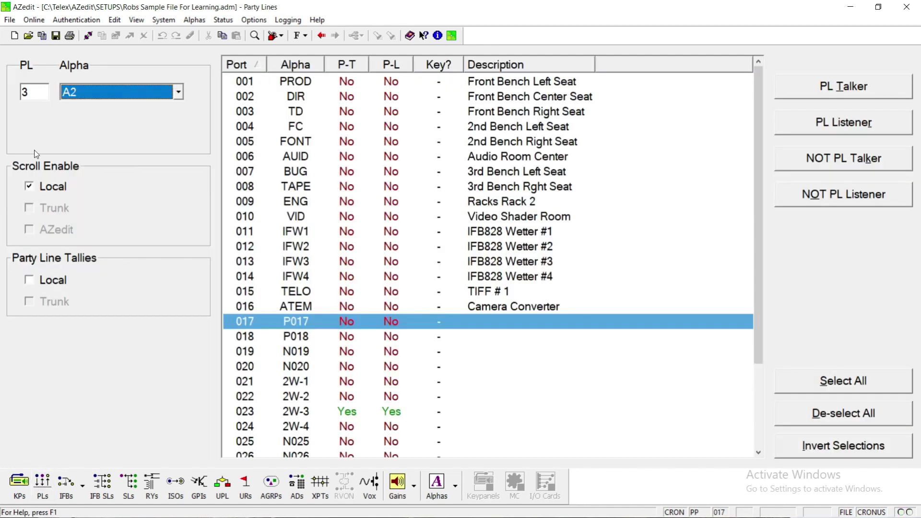
{"action": "double_click", "coordinate": [24, 94]}
{"action": "type", "text": "1"}
{"action": "key", "text": "Tab"}
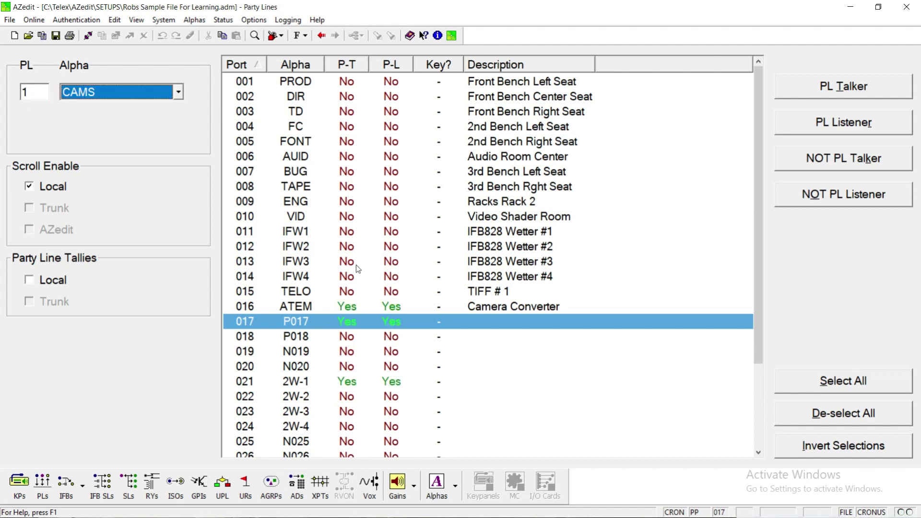
Examine the assignments of ports 016, 021 and 017 on party line 1, and look up port 017 in the port alphas
{"action": "left_click", "coordinate": [347, 307]}
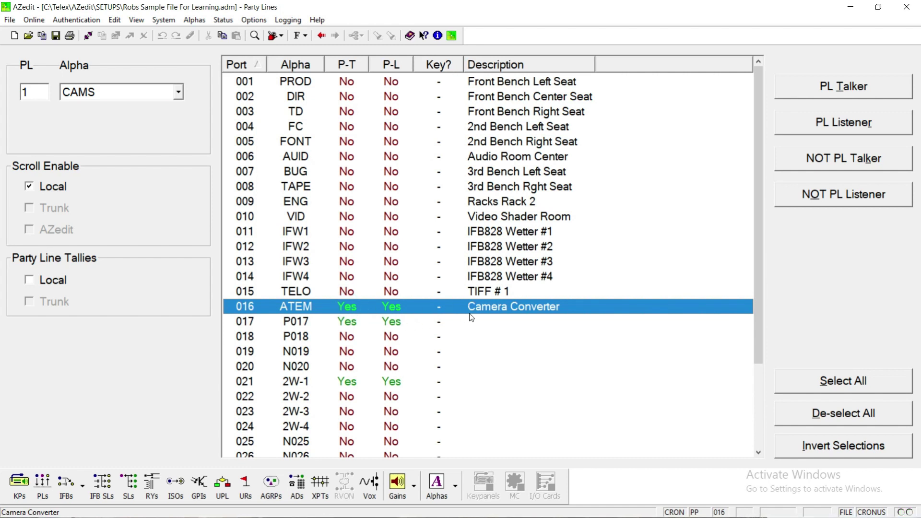
{"action": "left_click", "coordinate": [329, 381]}
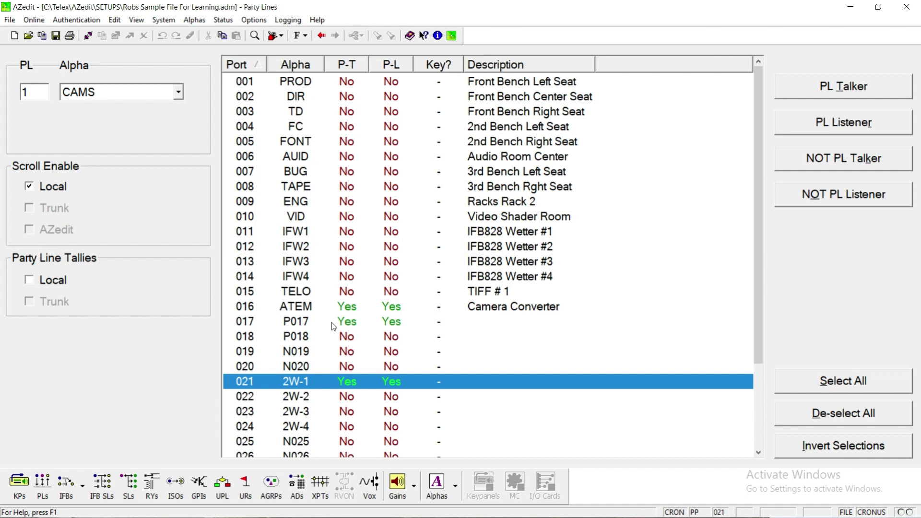
{"action": "left_click", "coordinate": [373, 321]}
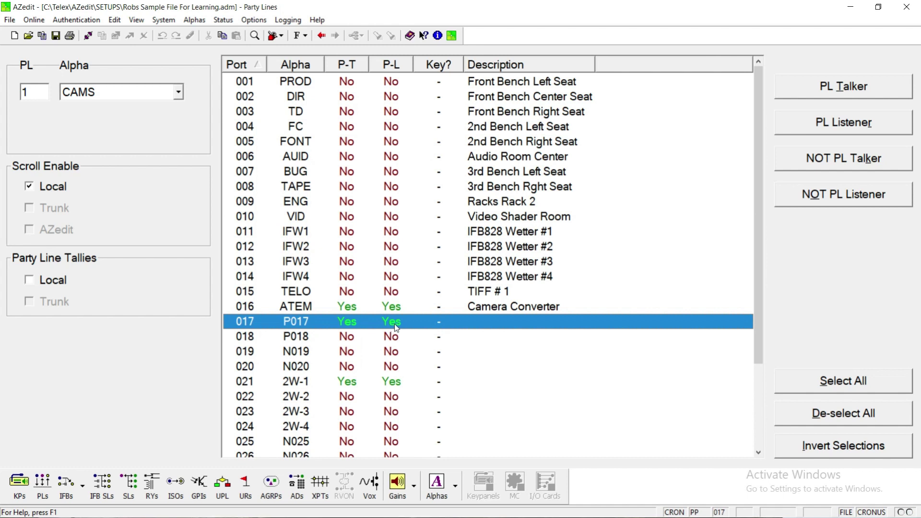
{"action": "left_click", "coordinate": [437, 489]}
{"action": "left_click", "coordinate": [138, 320]}
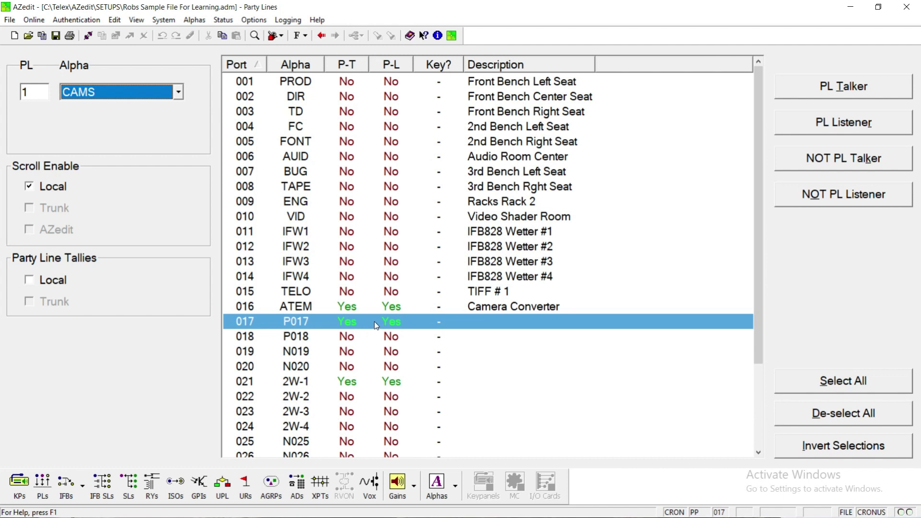
Remove port 017 as both talker and listener from party line 1 (CAMS)
{"action": "left_click", "coordinate": [374, 321]}
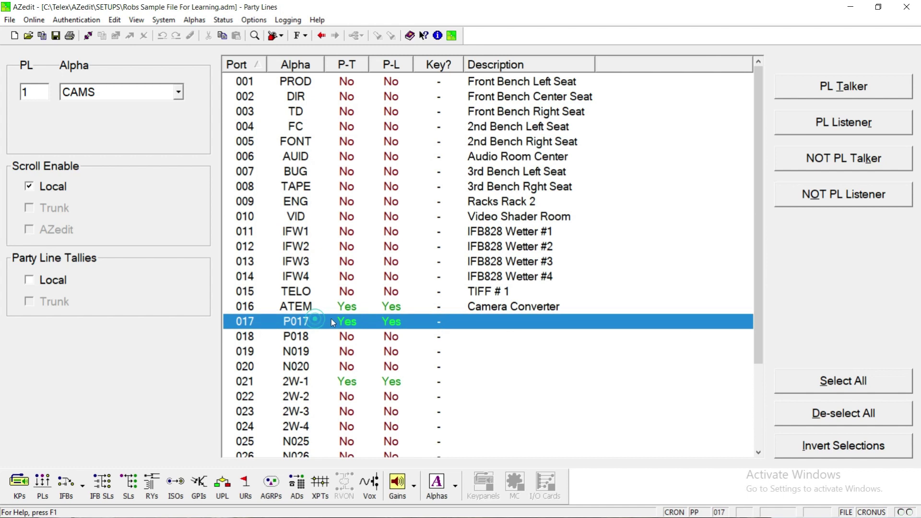
{"action": "left_click", "coordinate": [845, 162]}
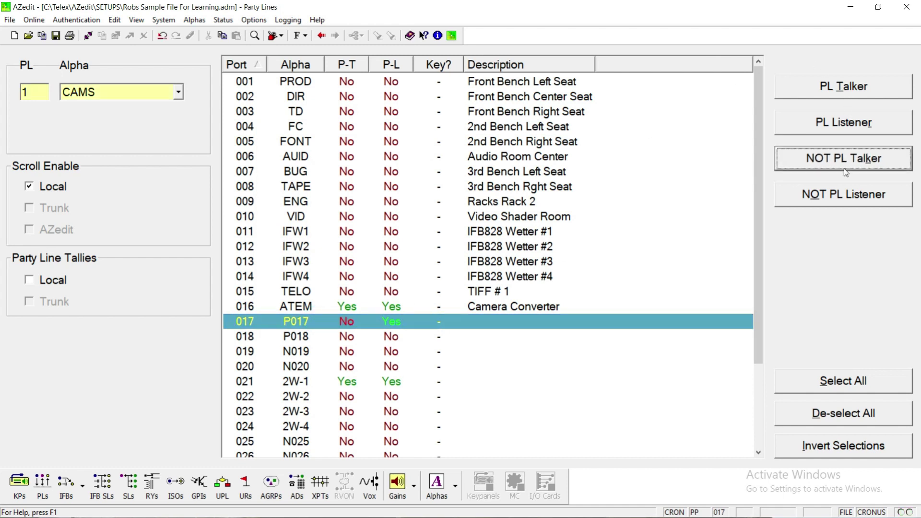
{"action": "left_click", "coordinate": [849, 195]}
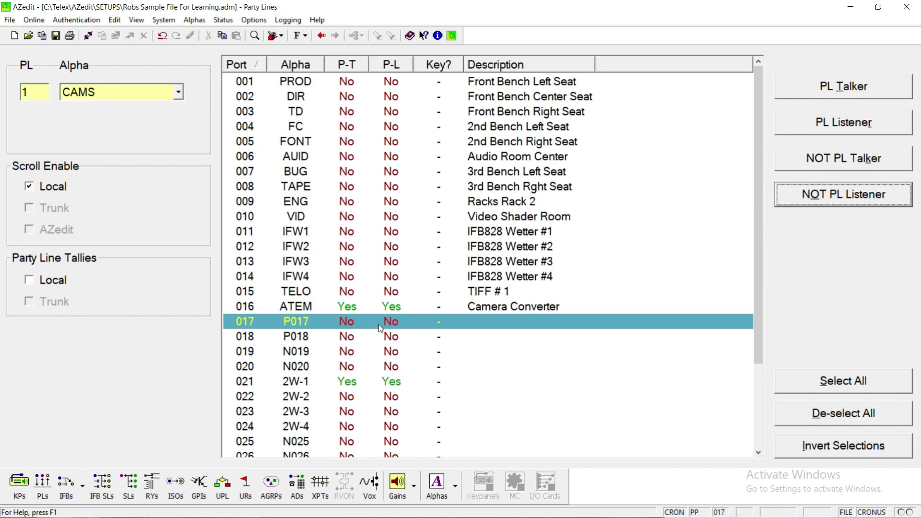
{"action": "left_click", "coordinate": [393, 351]}
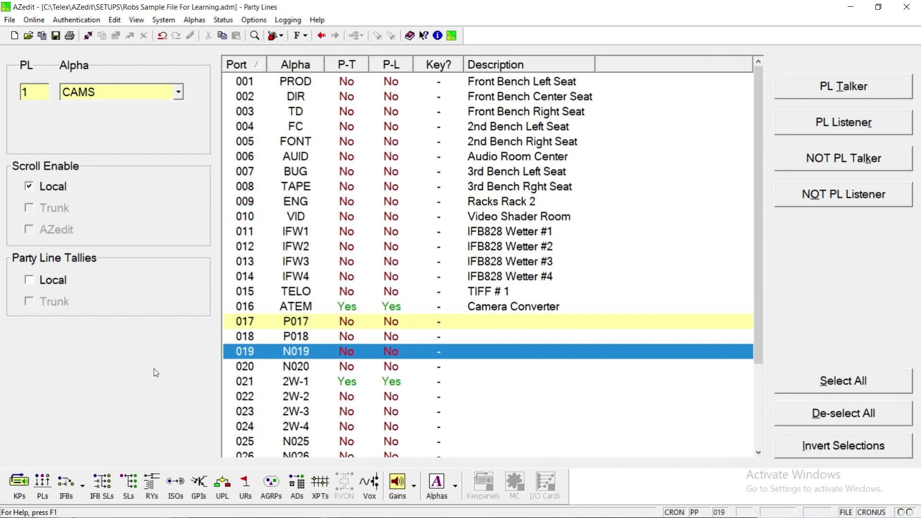
Display the IFB setup and the IFB alphas, and examine the alpha of IFB 001
{"action": "left_click", "coordinate": [67, 484]}
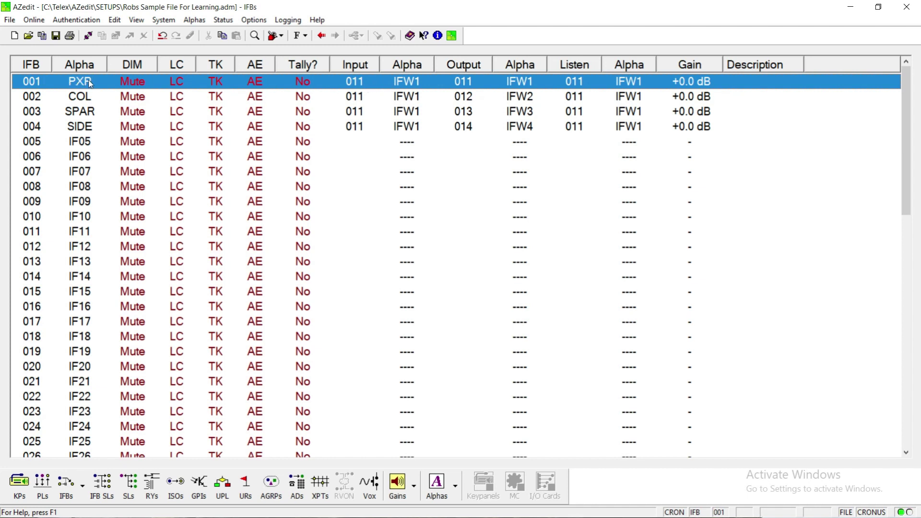
{"action": "left_click", "coordinate": [456, 490]}
{"action": "left_click", "coordinate": [449, 294]}
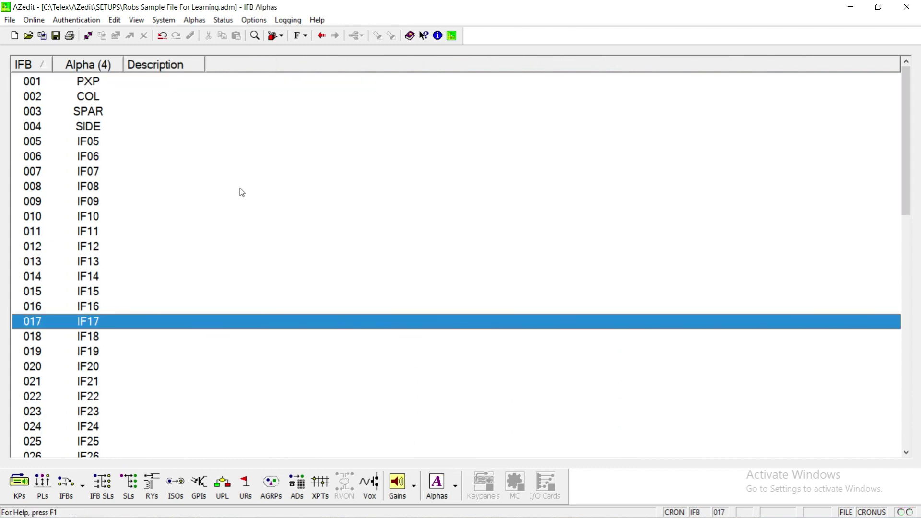
{"action": "left_click", "coordinate": [50, 85]}
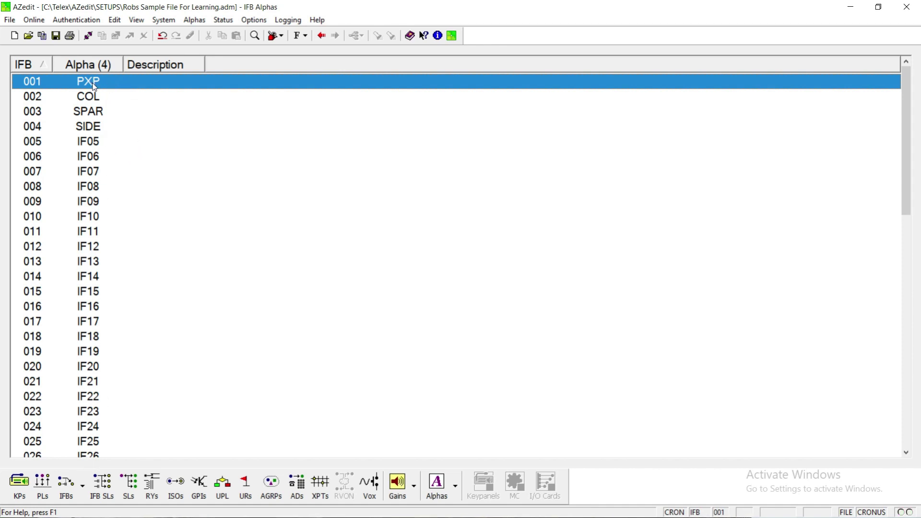
Return to the IFB setup, inspect the input, output and listen source settings of IFB 001 and close the dialog
{"action": "left_click", "coordinate": [66, 494]}
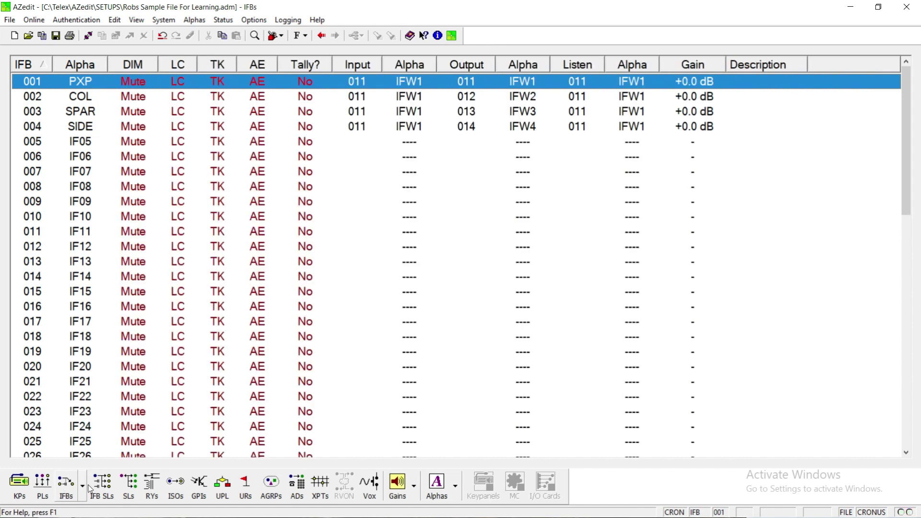
{"action": "double_click", "coordinate": [519, 83]}
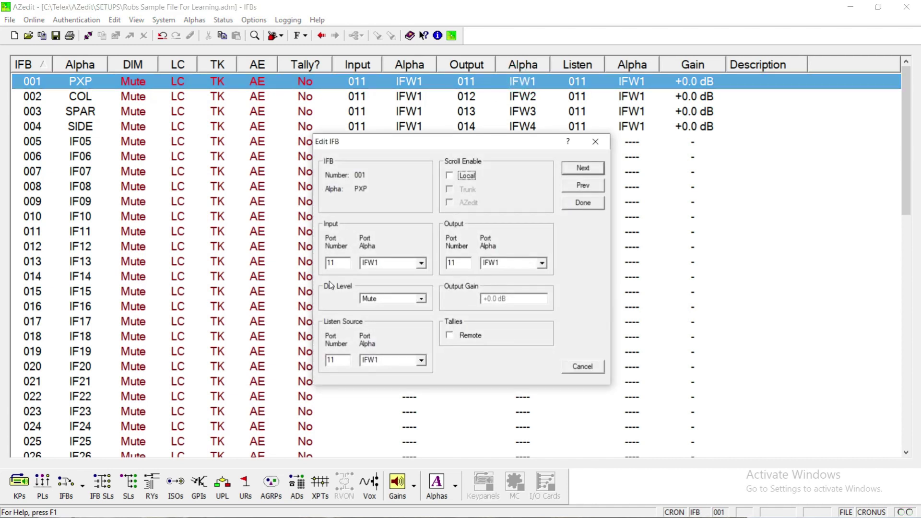
{"action": "left_click", "coordinate": [583, 203]}
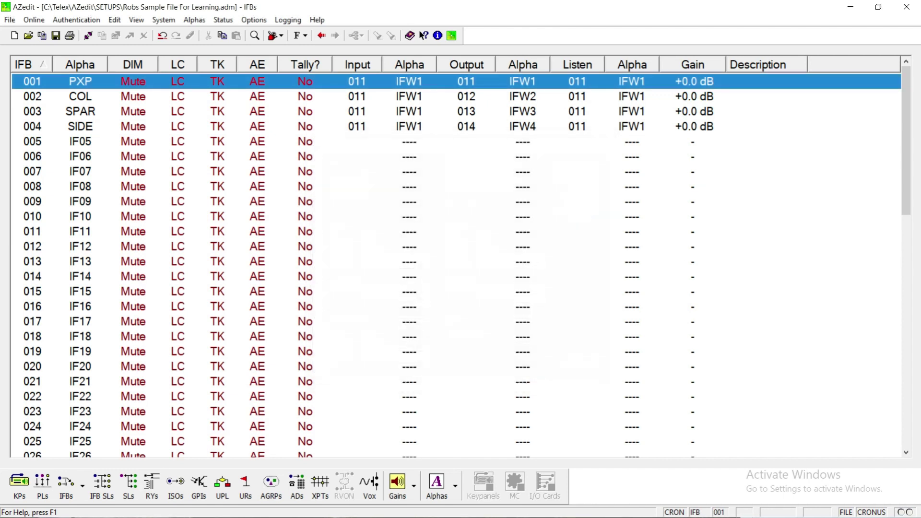
Display the keypanel configuration of port 1 and examine the IFB assignments on talk keys 1 to 4
{"action": "left_click", "coordinate": [20, 497]}
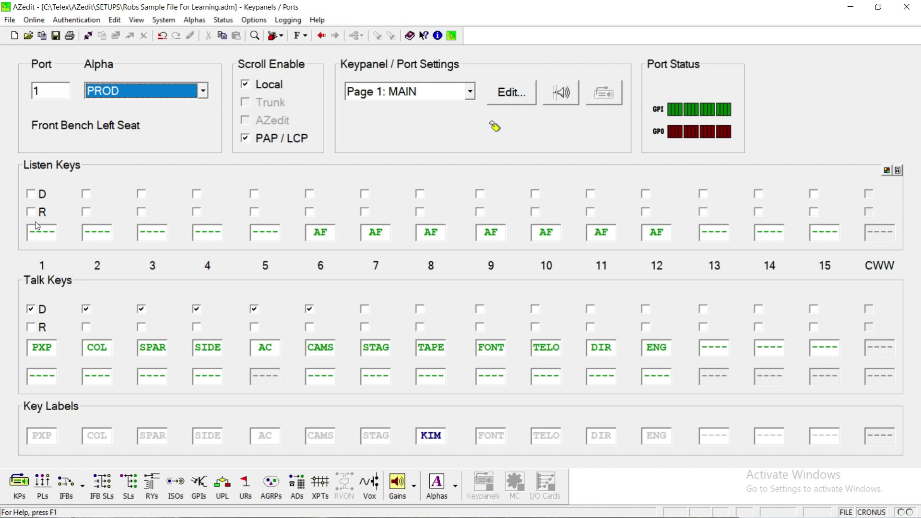
{"action": "left_click", "coordinate": [47, 353]}
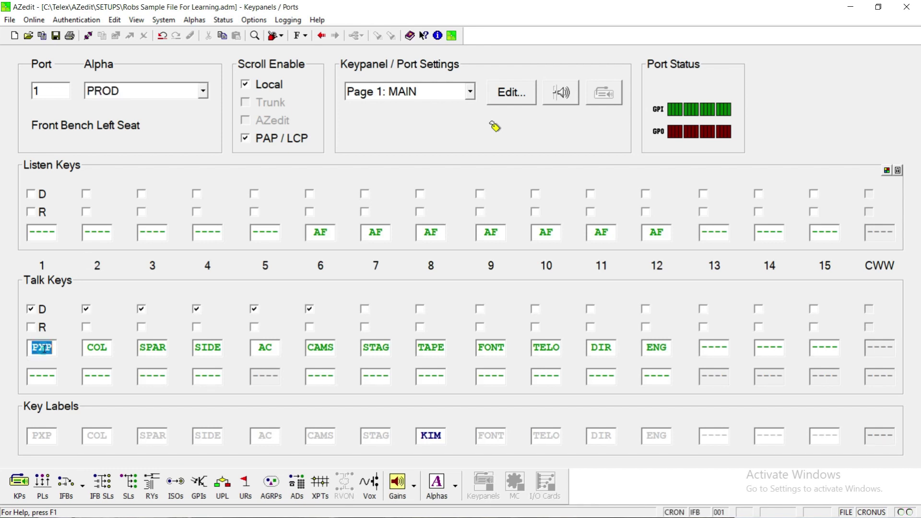
{"action": "left_click", "coordinate": [91, 354]}
{"action": "left_click", "coordinate": [150, 349]}
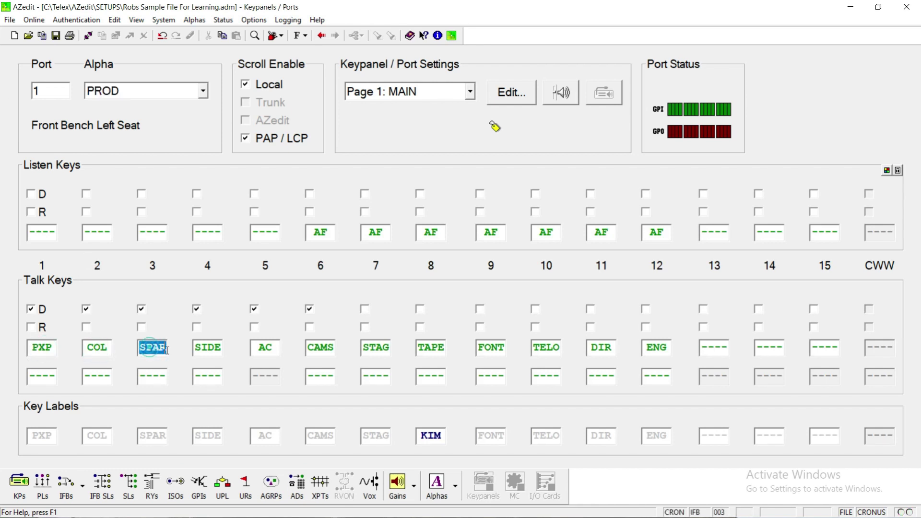
{"action": "left_click", "coordinate": [208, 351]}
{"action": "left_click", "coordinate": [48, 350]}
{"action": "left_click", "coordinate": [99, 352]}
{"action": "left_click", "coordinate": [152, 349]}
{"action": "left_click", "coordinate": [206, 351], "text": "shift"}
{"action": "left_click", "coordinate": [206, 350]}
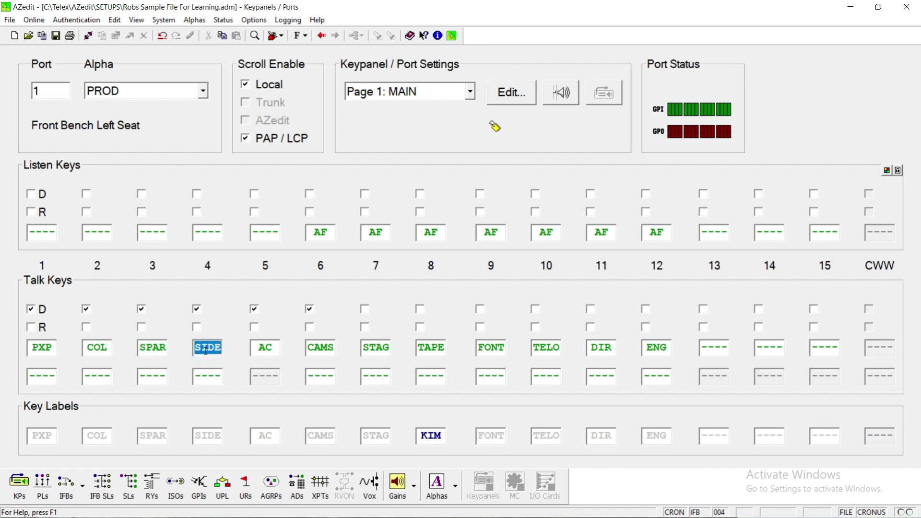
Look at the IFB special list alphas, and display the IFB alphas again
{"action": "left_click", "coordinate": [456, 487]}
{"action": "left_click", "coordinate": [456, 311]}
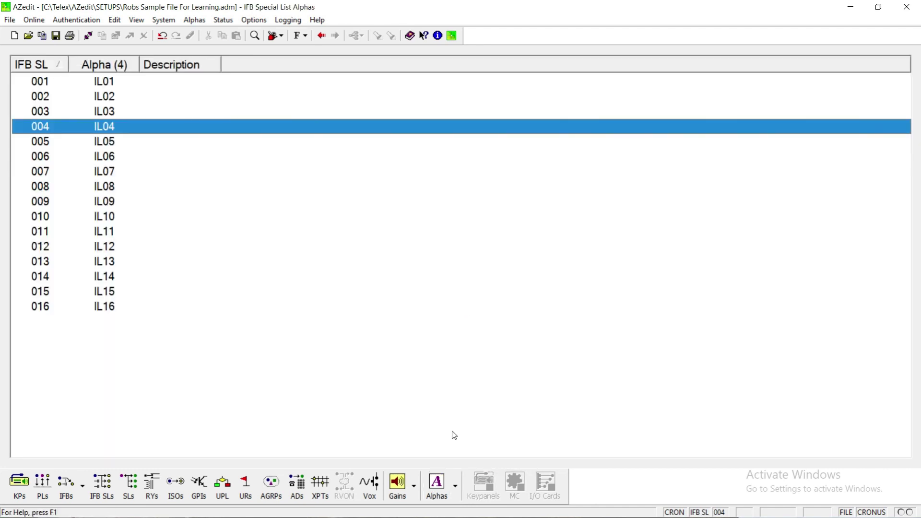
{"action": "left_click", "coordinate": [457, 487]}
{"action": "left_click", "coordinate": [457, 295]}
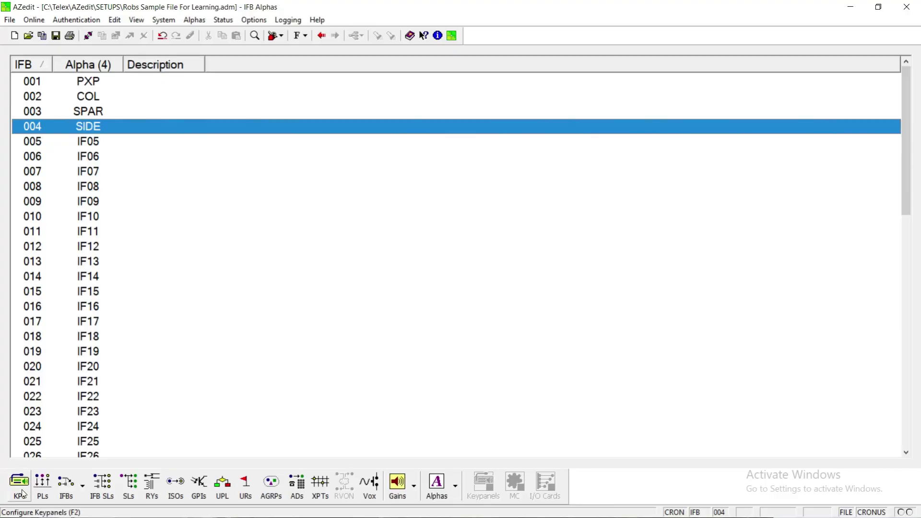
Examine talk key 10 (TELO) on the keypanel of port 1 and compare it with the alpha and description of port 015
{"action": "left_click", "coordinate": [16, 487]}
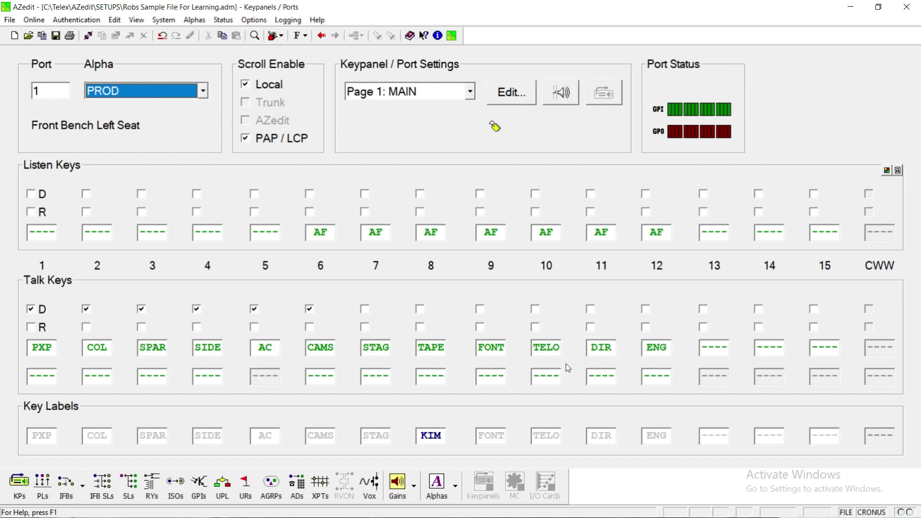
{"action": "left_click", "coordinate": [546, 347]}
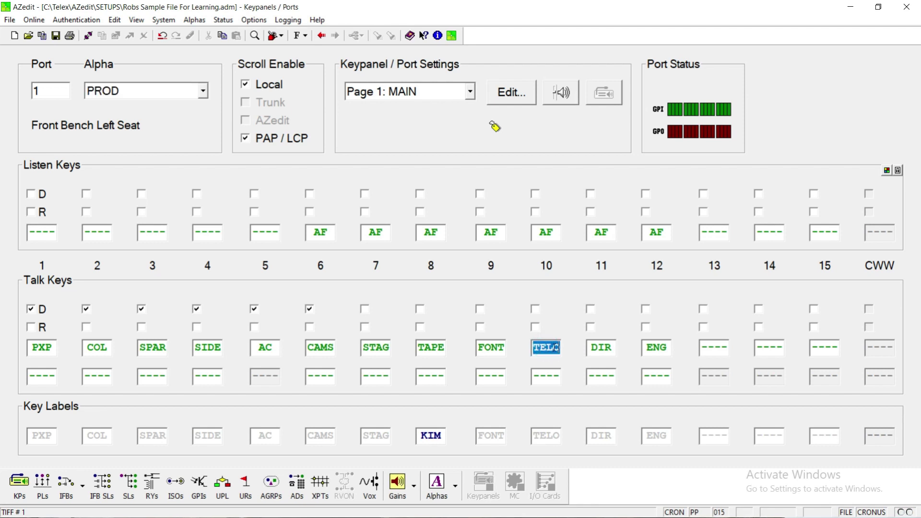
{"action": "left_click", "coordinate": [436, 484]}
{"action": "left_click", "coordinate": [93, 296]}
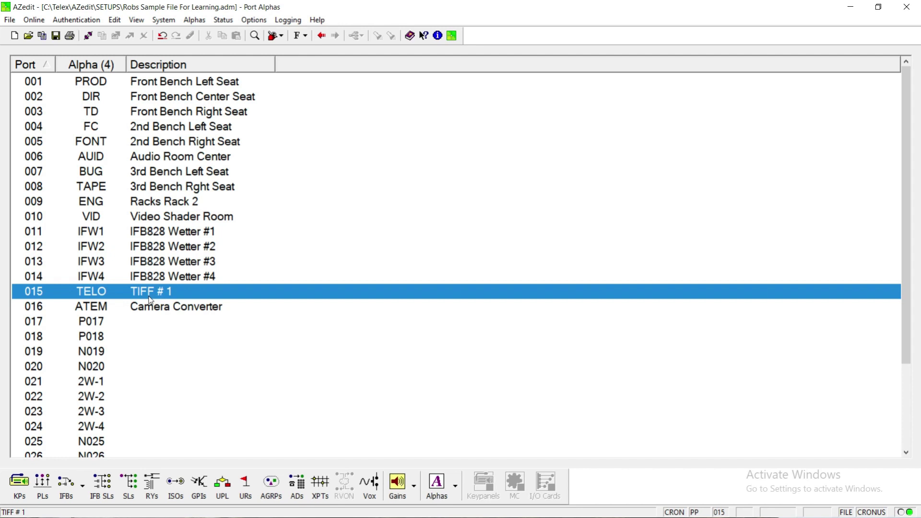
{"action": "left_click", "coordinate": [17, 486]}
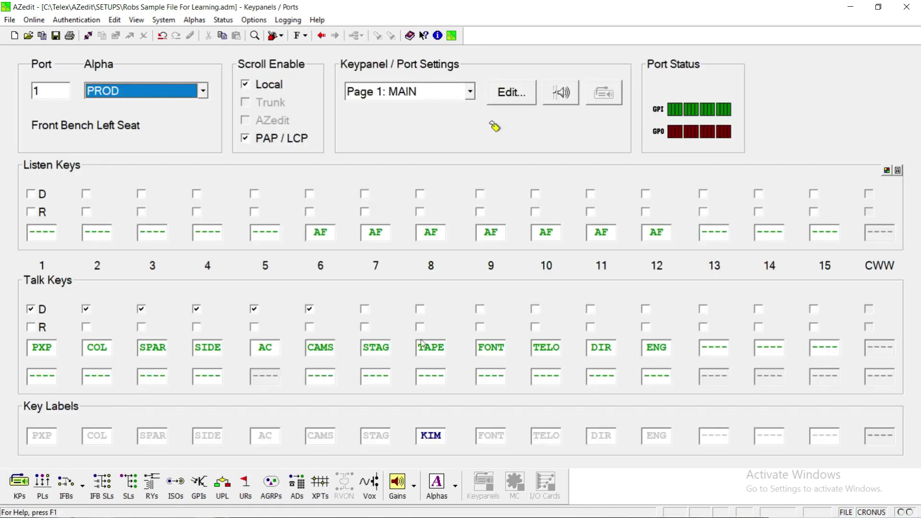
{"action": "left_click", "coordinate": [554, 350]}
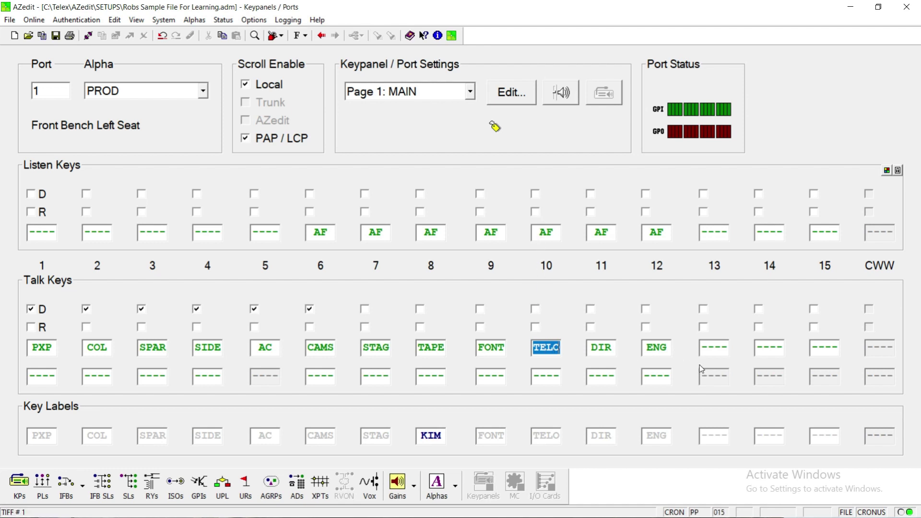
Display the party line alphas, examine the NBC entry of party line 005, and look over the other available alpha types
{"action": "left_click", "coordinate": [457, 494]}
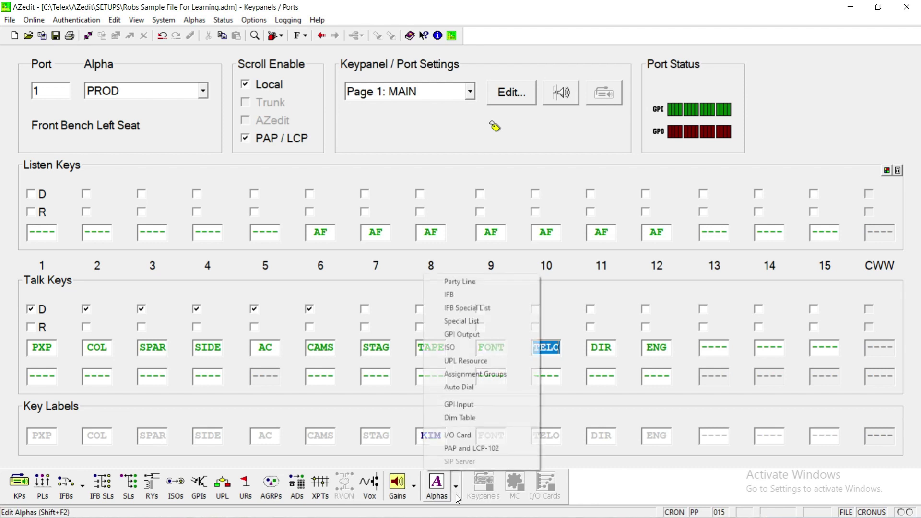
{"action": "left_click", "coordinate": [470, 280]}
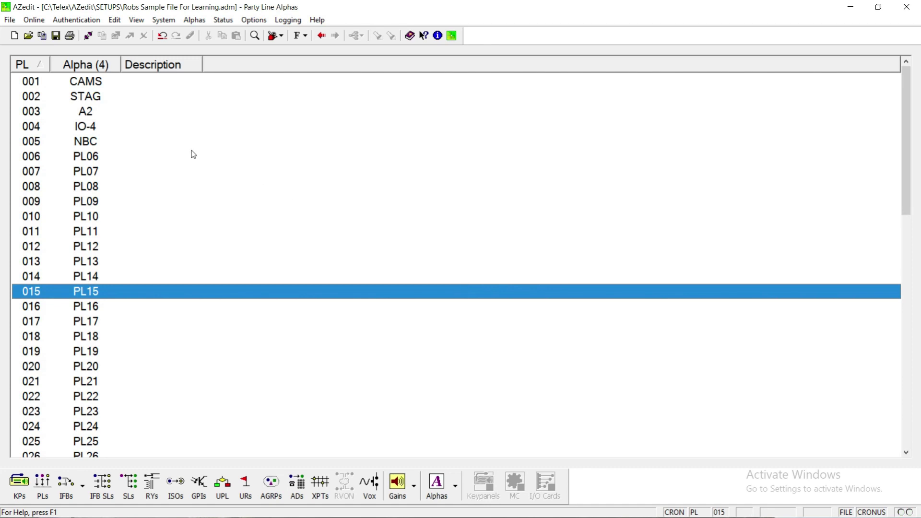
{"action": "left_click", "coordinate": [94, 144]}
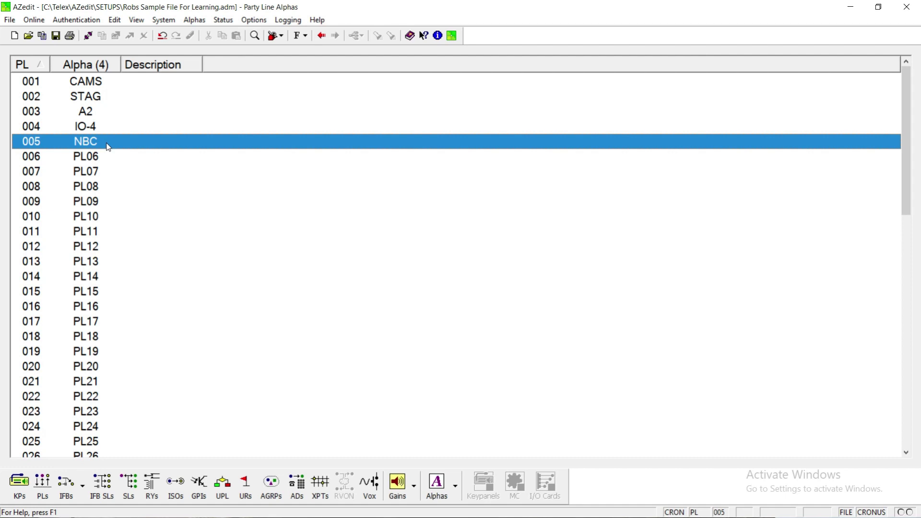
{"action": "left_click", "coordinate": [456, 490]}
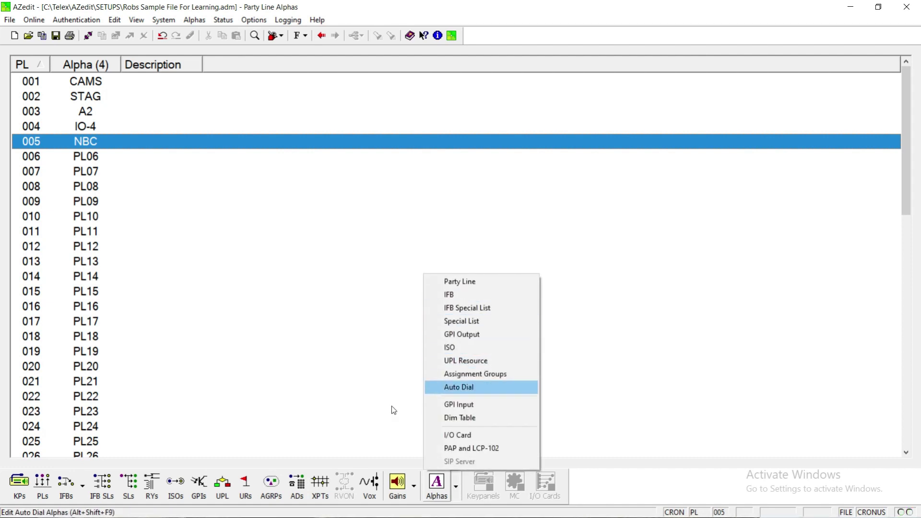
{"action": "left_click", "coordinate": [369, 416]}
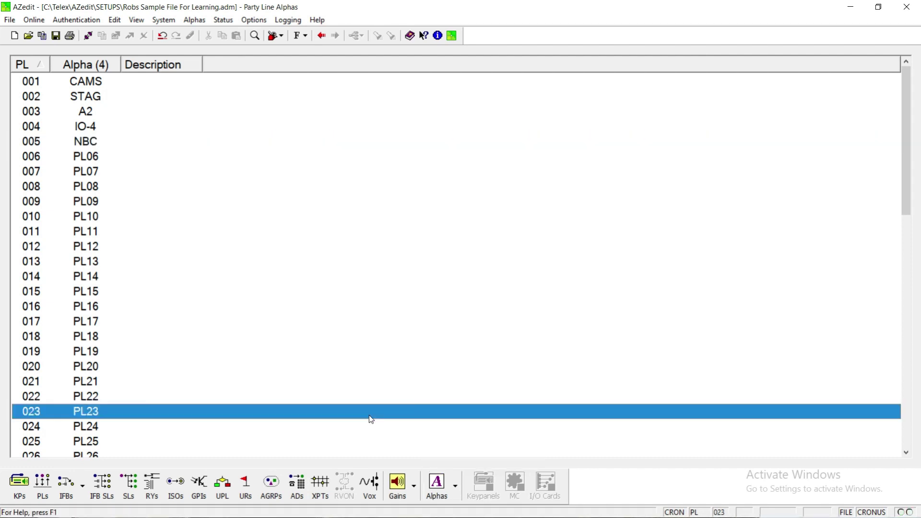
Set the alpha of party line 013 to M C
{"action": "double_click", "coordinate": [89, 262]}
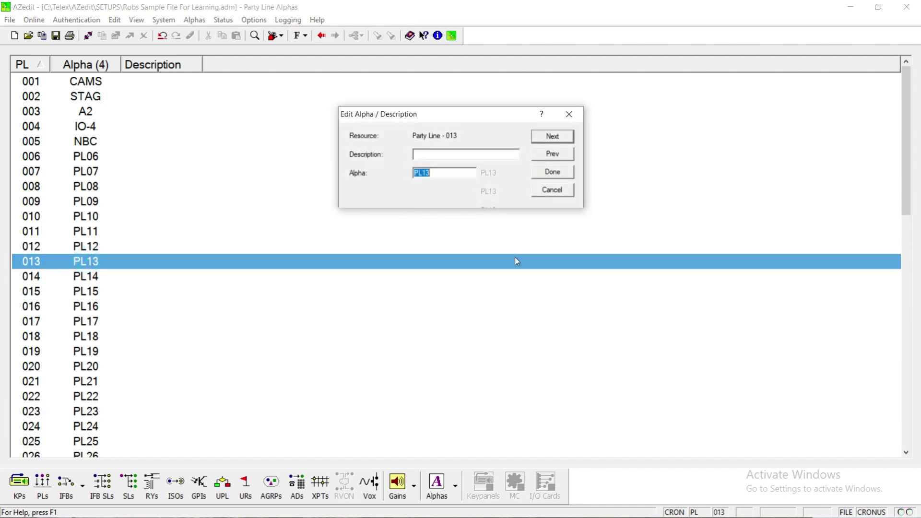
{"action": "type", "text": "M C"}
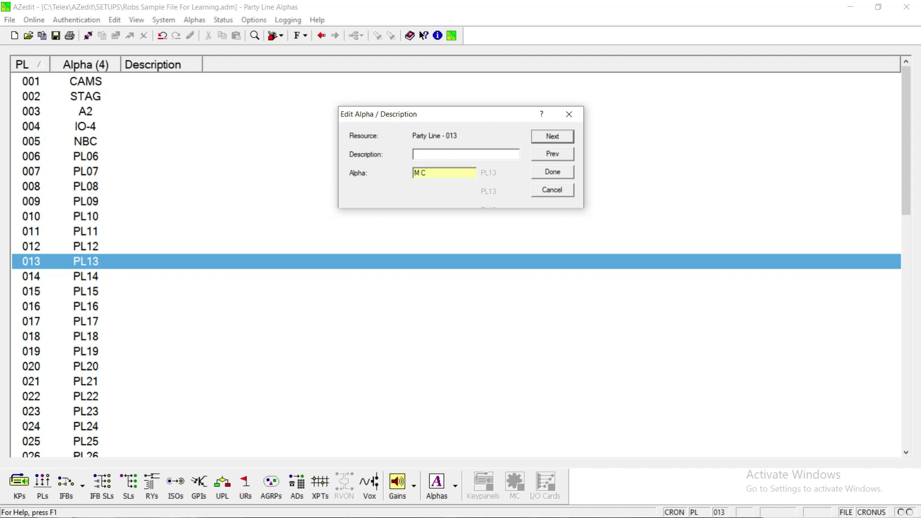
{"action": "left_click", "coordinate": [559, 174]}
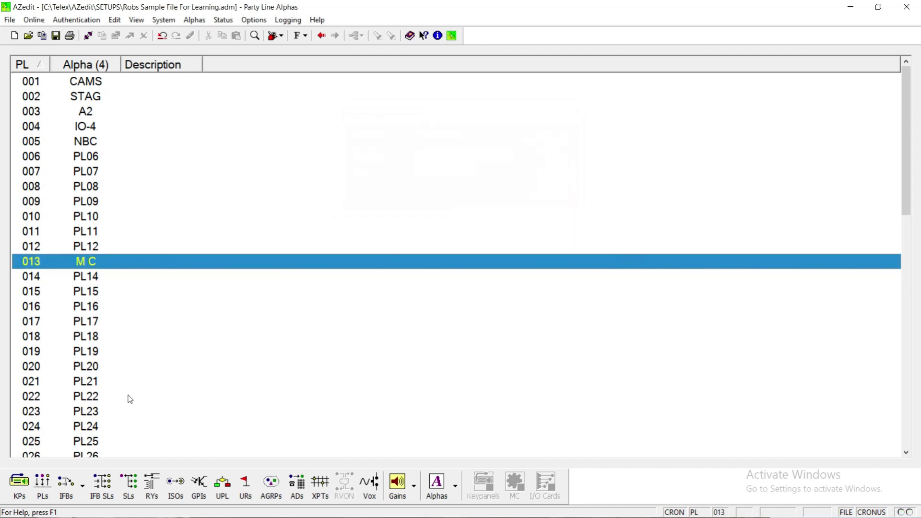
Make port 015 (TELO) both a talker and a listener on party line 13 in the party line setup
{"action": "left_click", "coordinate": [42, 482]}
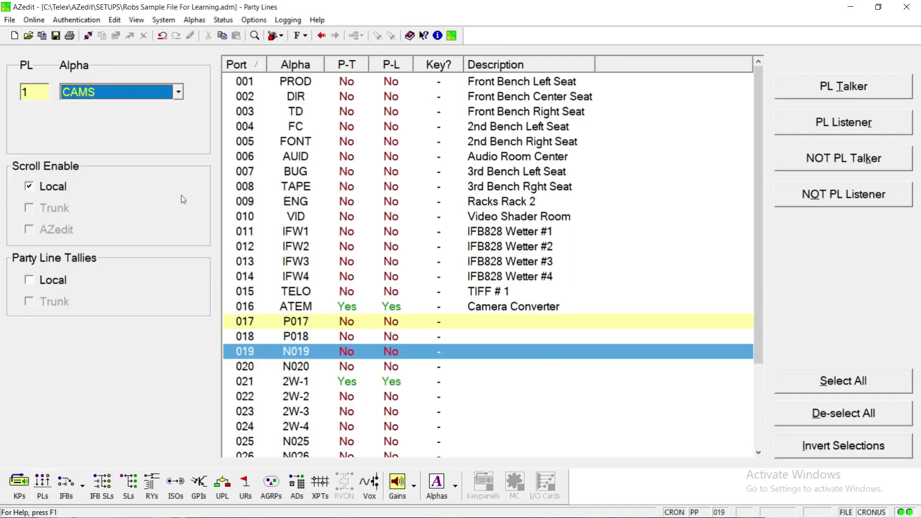
{"action": "double_click", "coordinate": [34, 96]}
{"action": "type", "text": "13"}
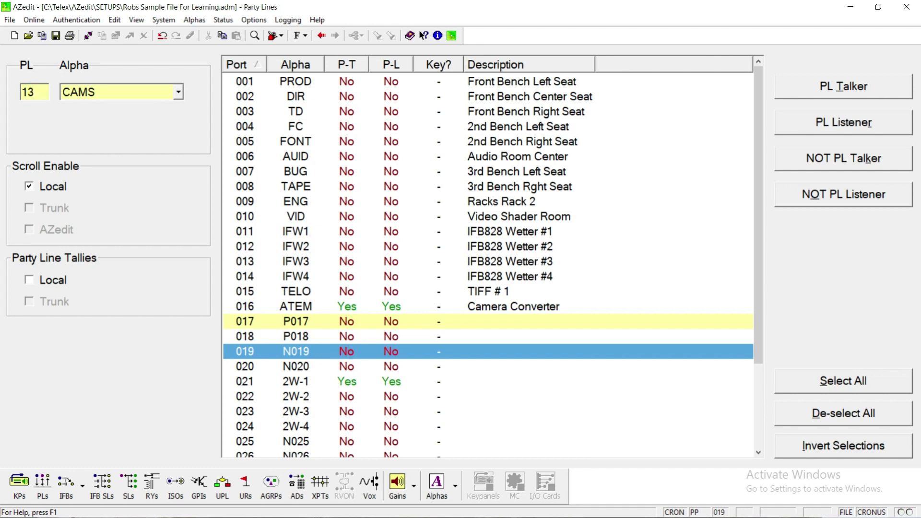
{"action": "key", "text": "Tab"}
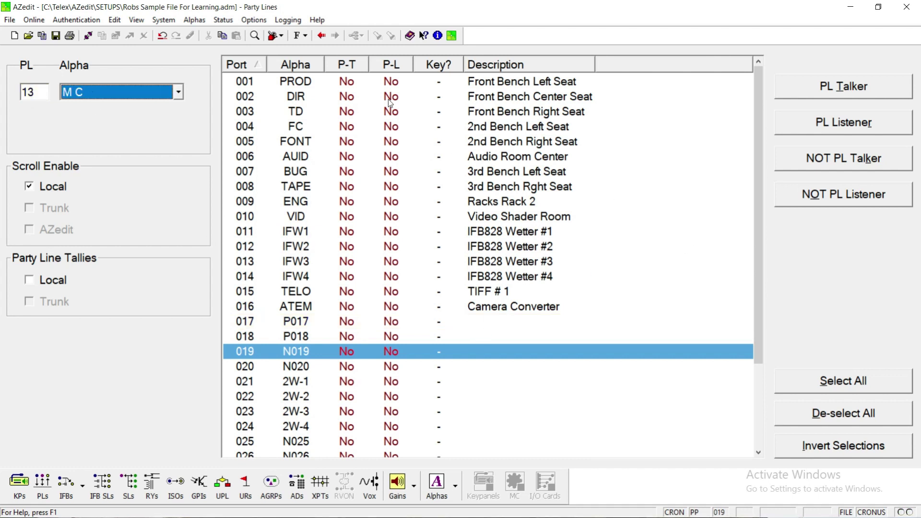
{"action": "left_click_drag", "start_coordinate": [760, 223], "coordinate": [705, 120]}
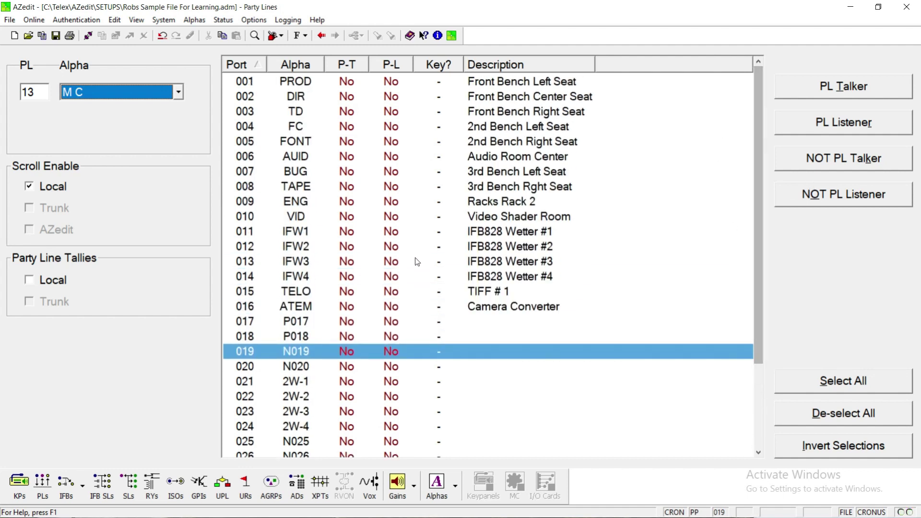
{"action": "left_click", "coordinate": [376, 292]}
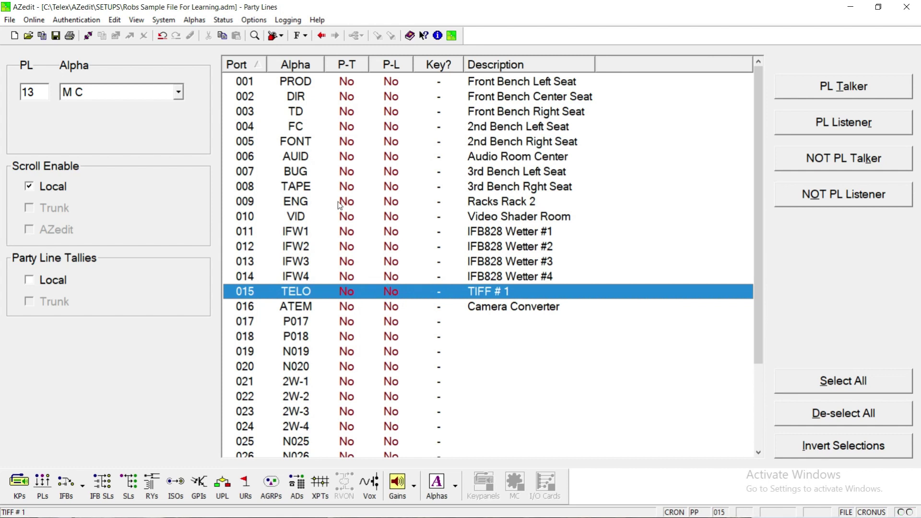
{"action": "left_click", "coordinate": [810, 91]}
{"action": "left_click", "coordinate": [819, 125]}
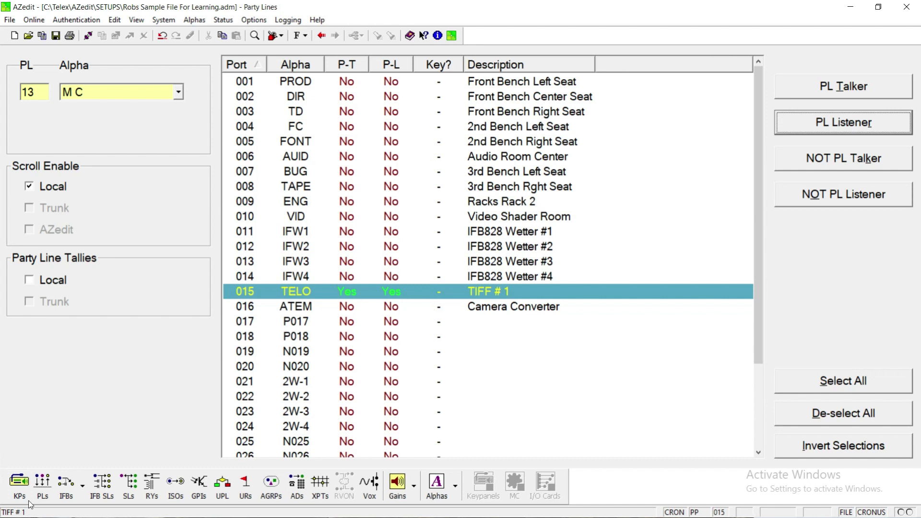
Try to assign the alpha MC, without a space, to talk key 14 on the keypanel of port 1
{"action": "left_click", "coordinate": [19, 489]}
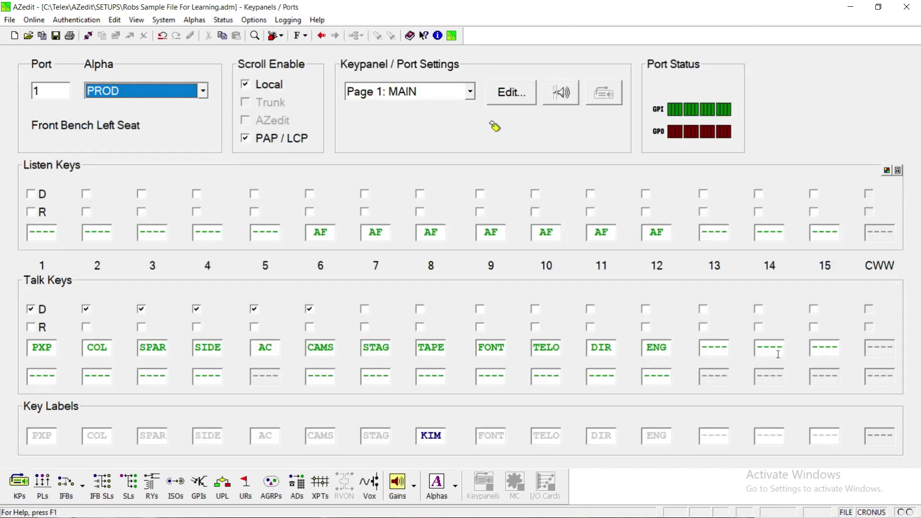
{"action": "left_click", "coordinate": [762, 351]}
{"action": "type", "text": "M "}
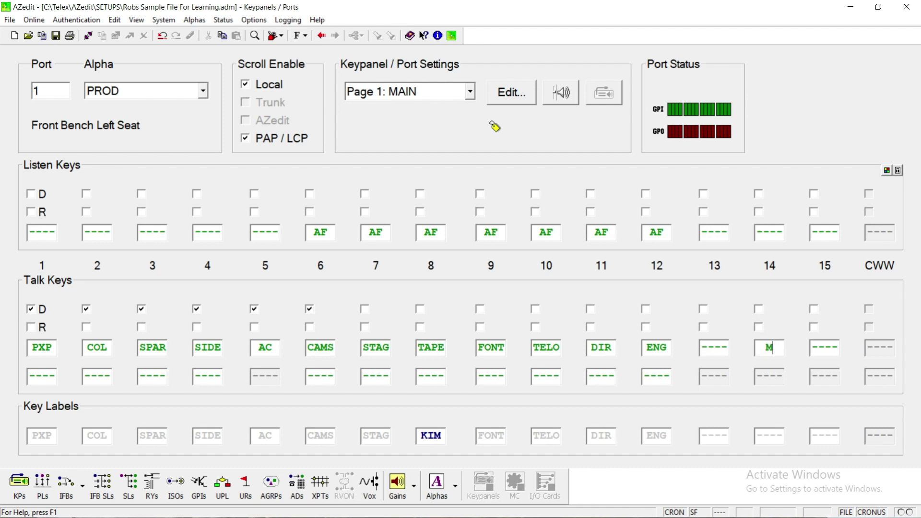
{"action": "type", "text": "C"}
{"action": "key", "text": "Return"}
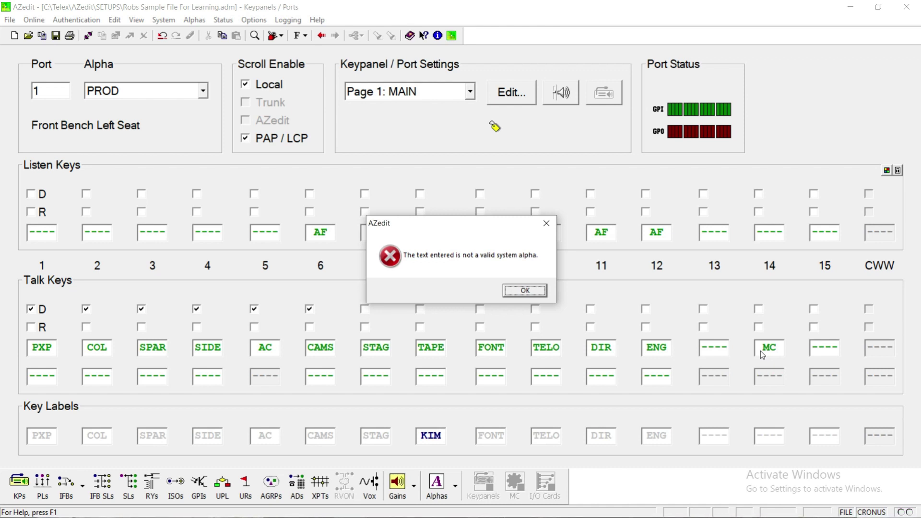
{"action": "key", "text": "Return"}
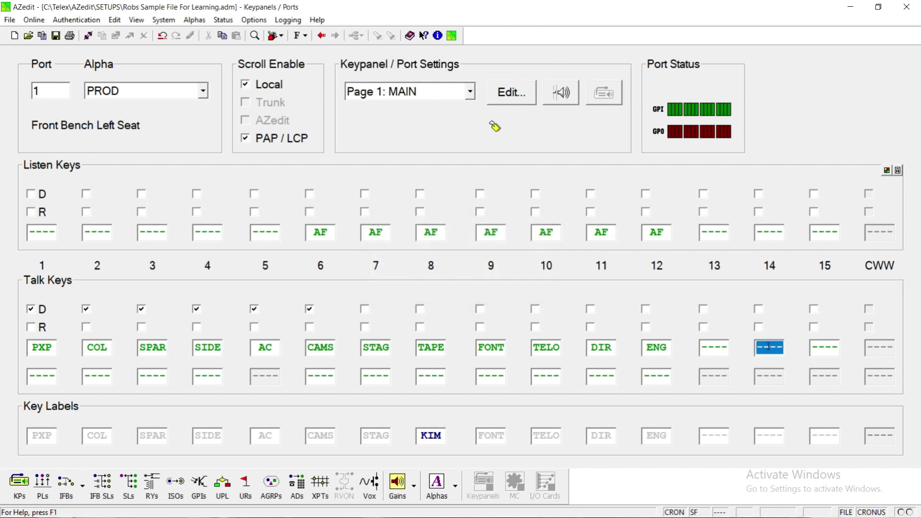
Assign the alpha M C to talk key 14 and AF to listen key 14 on the keypanel of port 1
{"action": "type", "text": "M C"}
{"action": "key", "text": "Tab"}
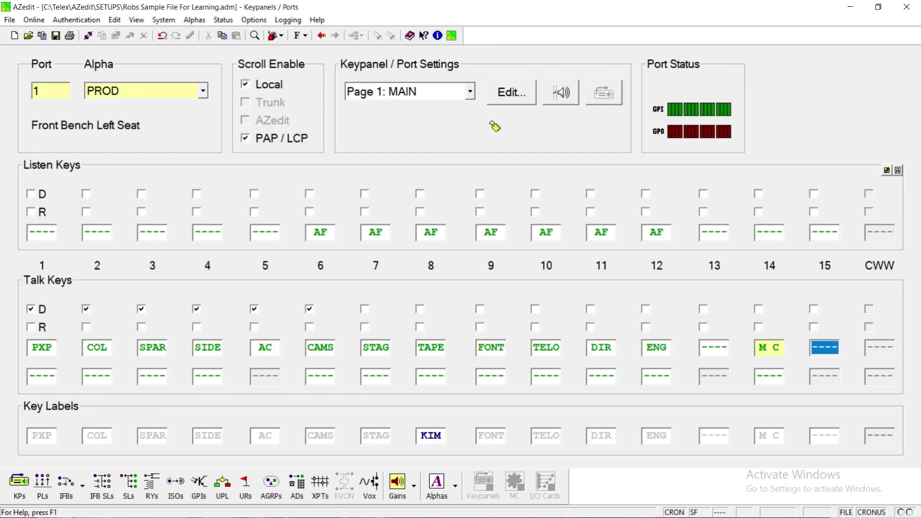
{"action": "left_click", "coordinate": [766, 234]}
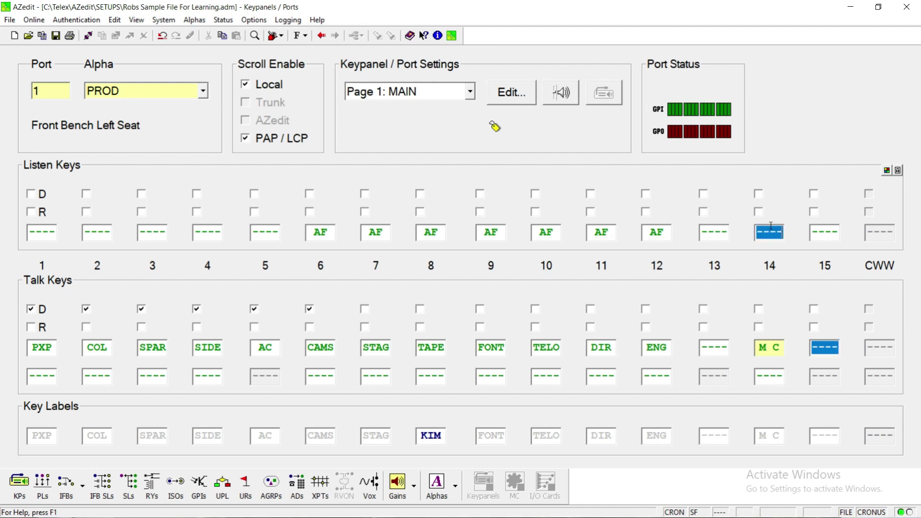
{"action": "type", "text": "AF"}
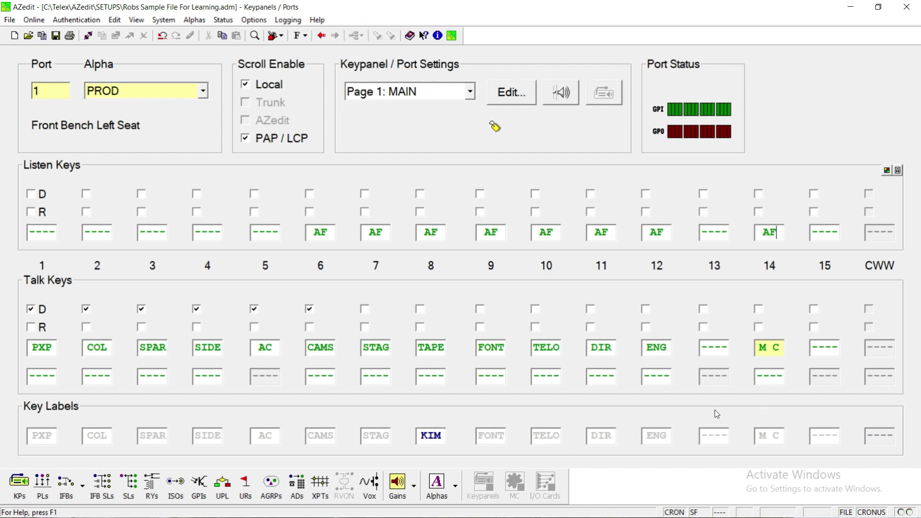
{"action": "left_click", "coordinate": [542, 347]}
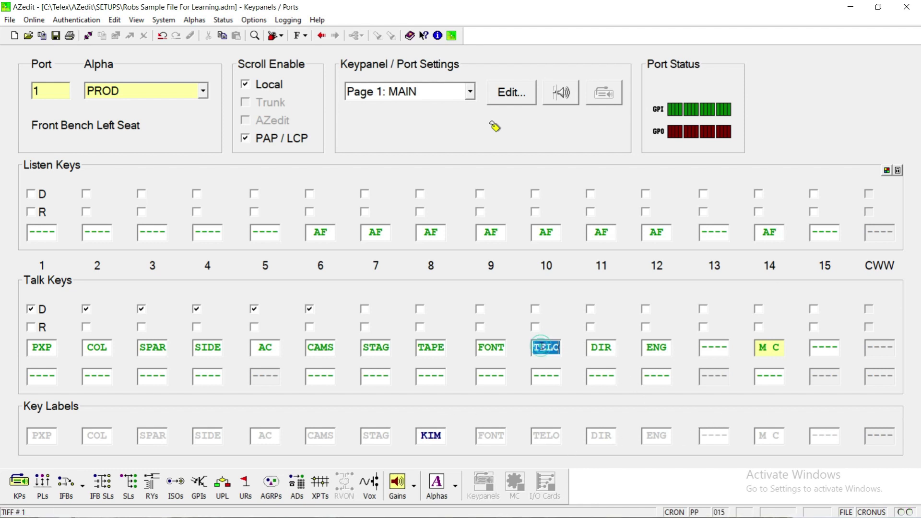
{"action": "left_click", "coordinate": [775, 348]}
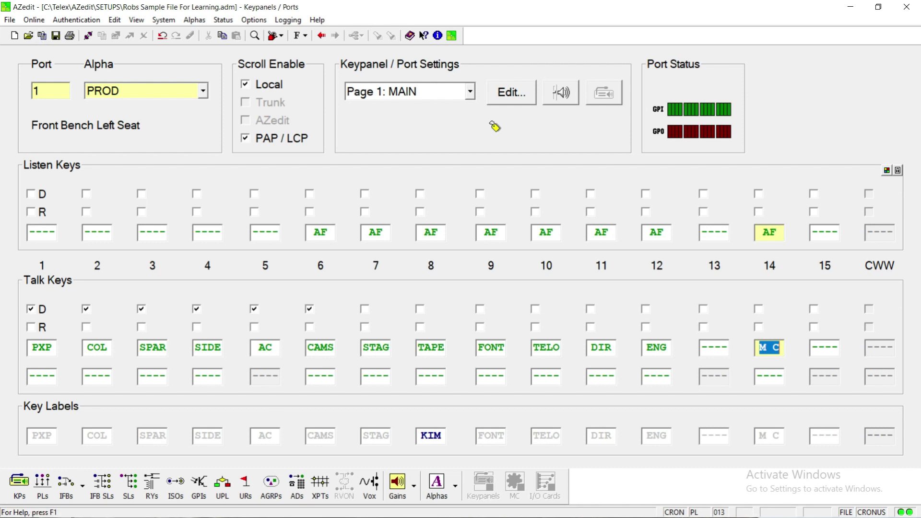
Display the port alphas, look at the print options for the list without printing, and look over the other alpha types
{"action": "left_click", "coordinate": [444, 489]}
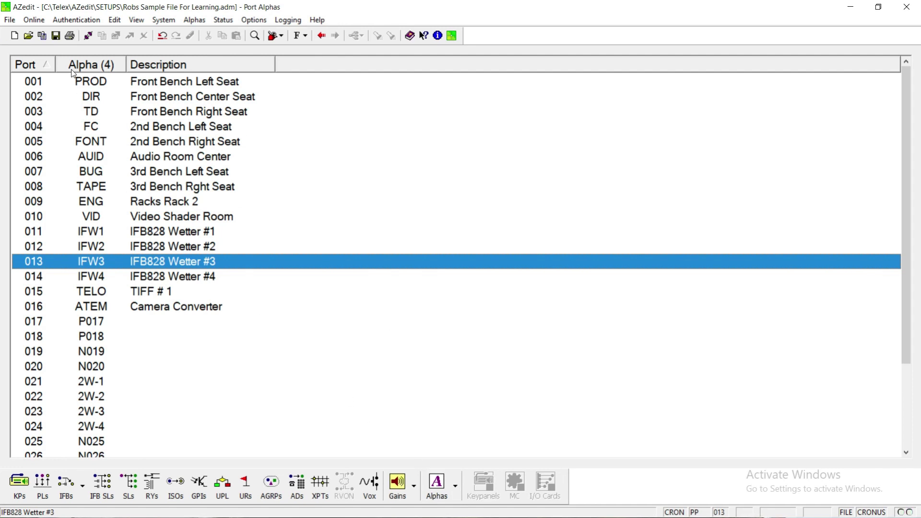
{"action": "left_click", "coordinate": [10, 21]}
{"action": "left_click", "coordinate": [20, 126]}
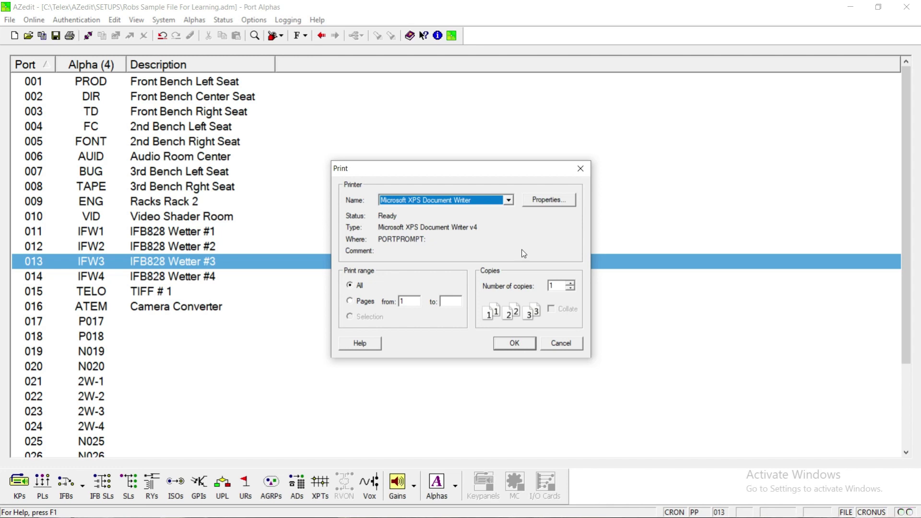
{"action": "left_click", "coordinate": [564, 345]}
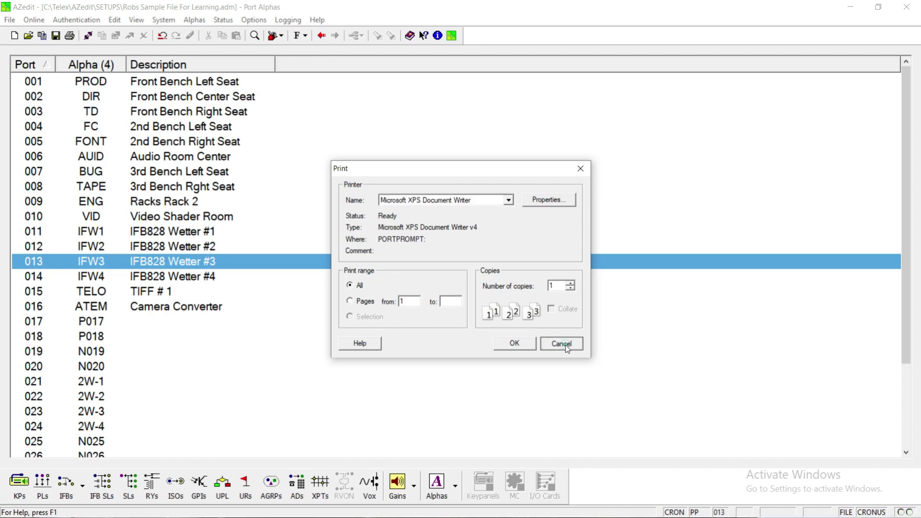
{"action": "left_click", "coordinate": [458, 494]}
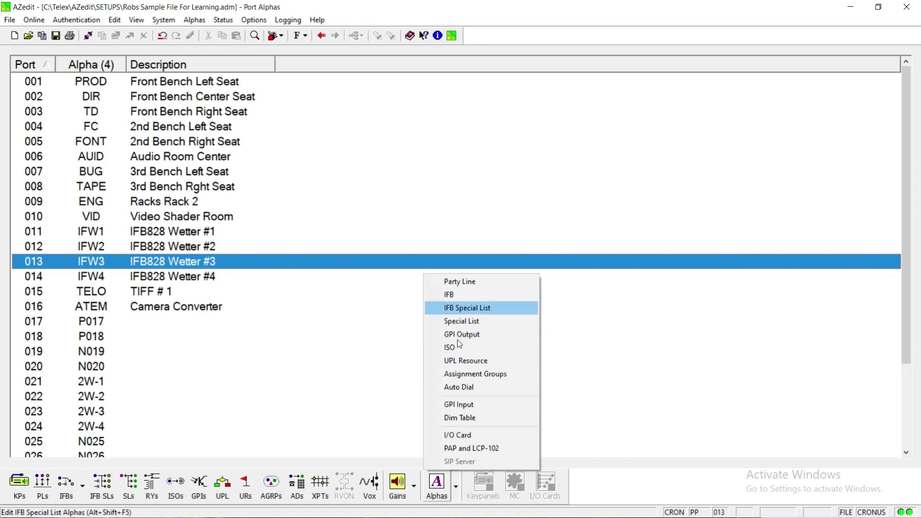
{"action": "left_click", "coordinate": [375, 325]}
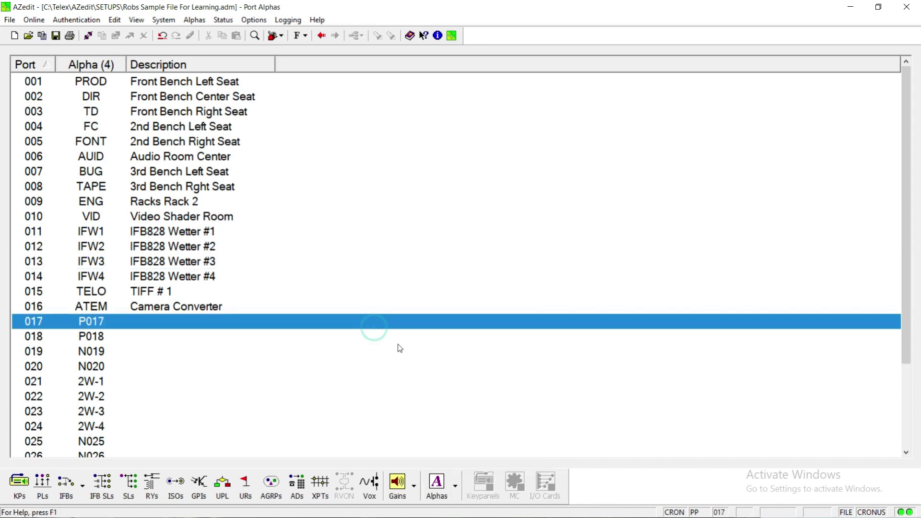
Set up a keypanel print of the Setup Page Report for PROD on port 001 only
{"action": "left_click", "coordinate": [18, 484]}
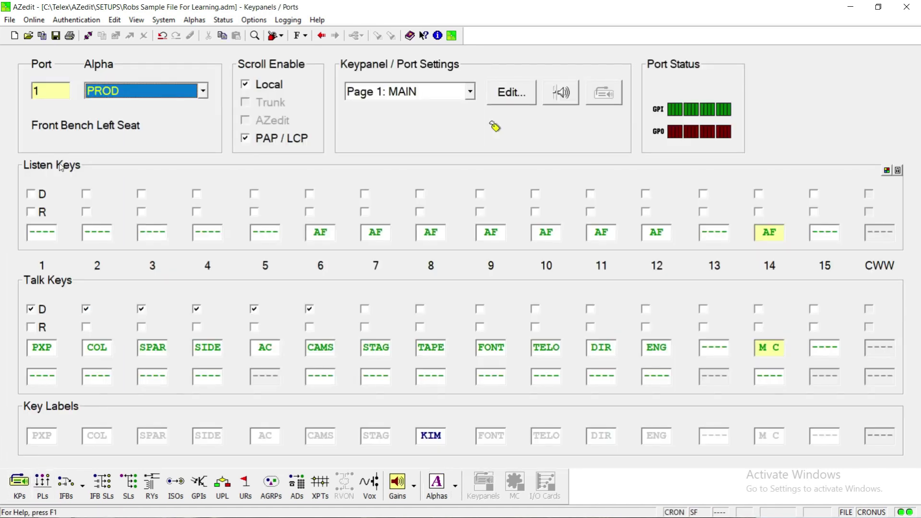
{"action": "left_click", "coordinate": [9, 21]}
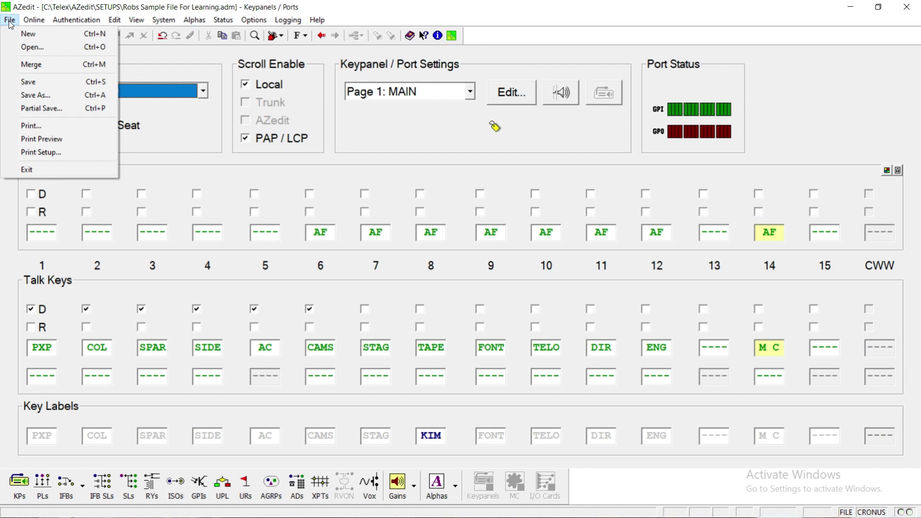
{"action": "left_click", "coordinate": [29, 126]}
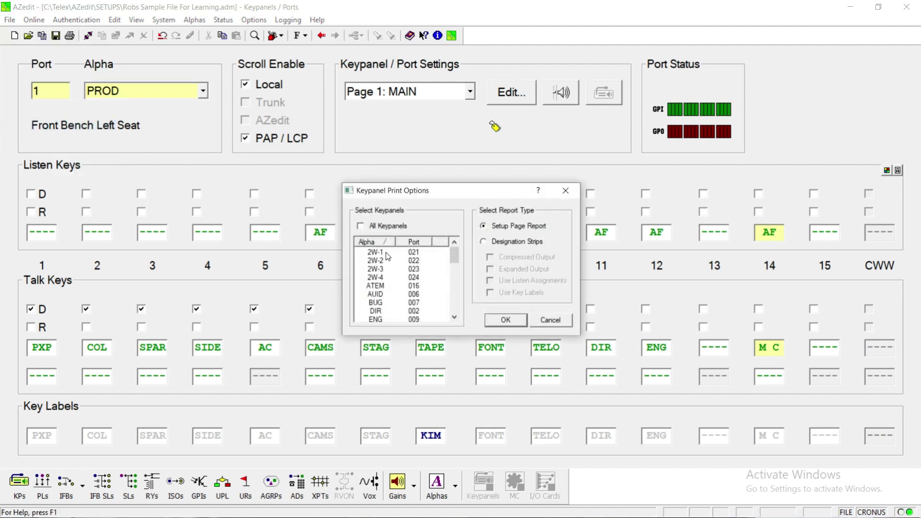
{"action": "left_click_drag", "start_coordinate": [454, 256], "coordinate": [453, 298]}
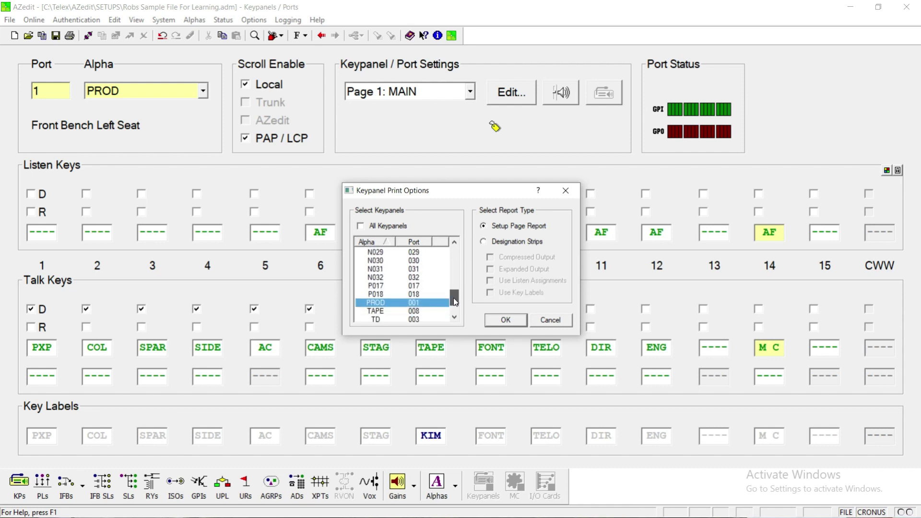
{"action": "left_click", "coordinate": [420, 303]}
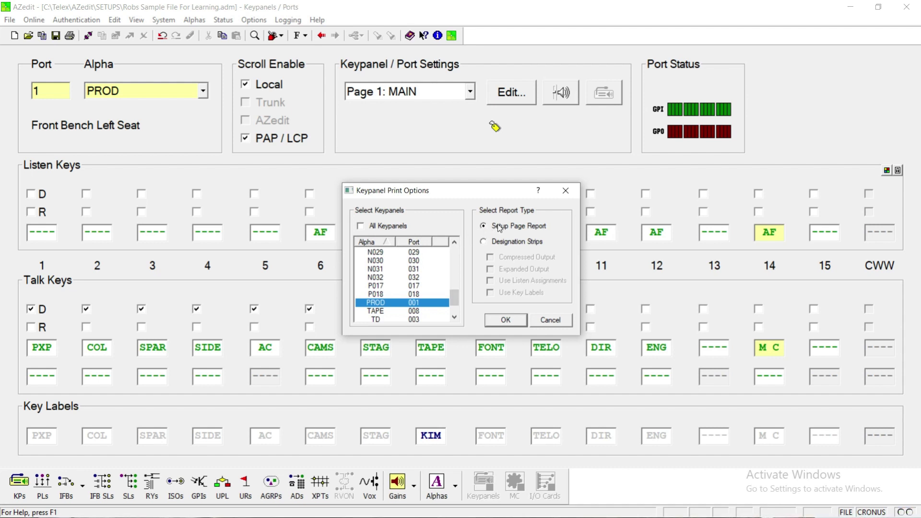
Print the report with Microsoft XPS Document Writer, replacing the existing SamplePrintout file in the SETUPS folder
{"action": "left_click", "coordinate": [505, 321]}
{"action": "left_click", "coordinate": [513, 343]}
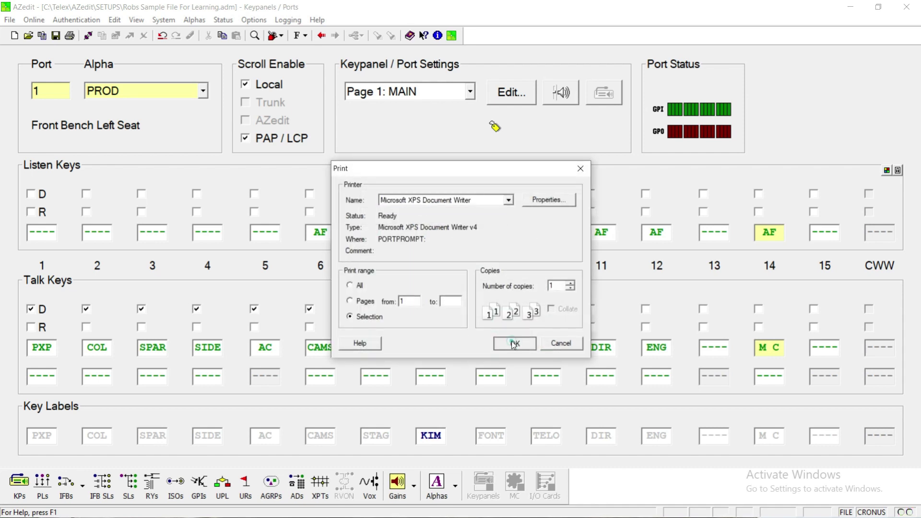
{"action": "left_click", "coordinate": [533, 298]}
{"action": "left_click", "coordinate": [742, 483]}
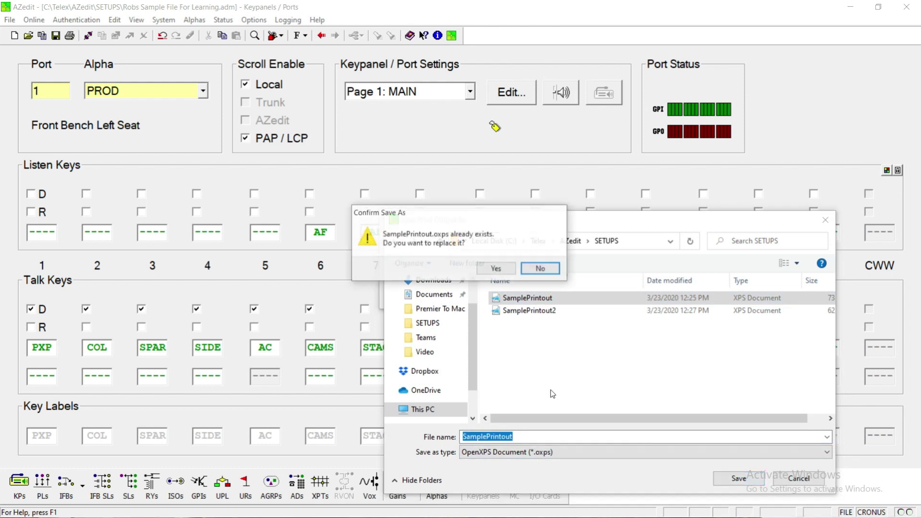
{"action": "left_click", "coordinate": [490, 269]}
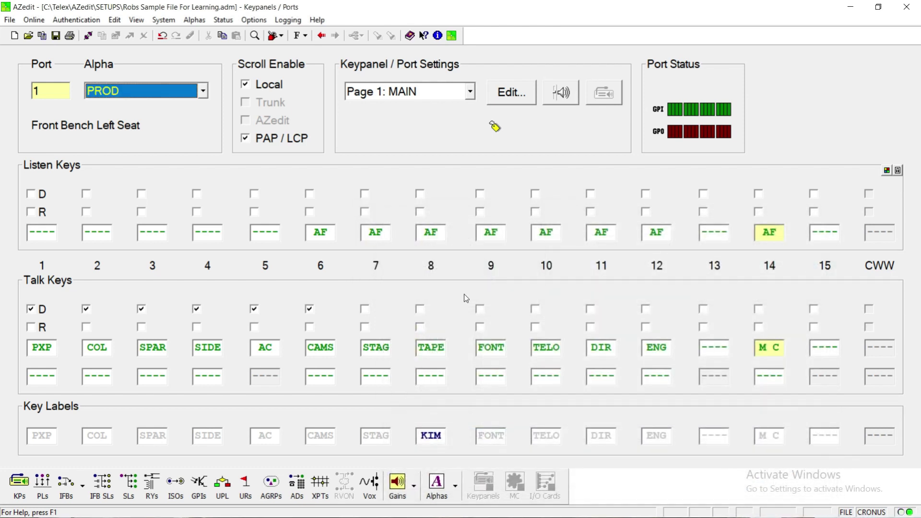
Switch to the SETUPS folder in File Explorer, open SamplePrintout in XPS Viewer and enlarge its window
{"action": "key", "text": "alt+Tab"}
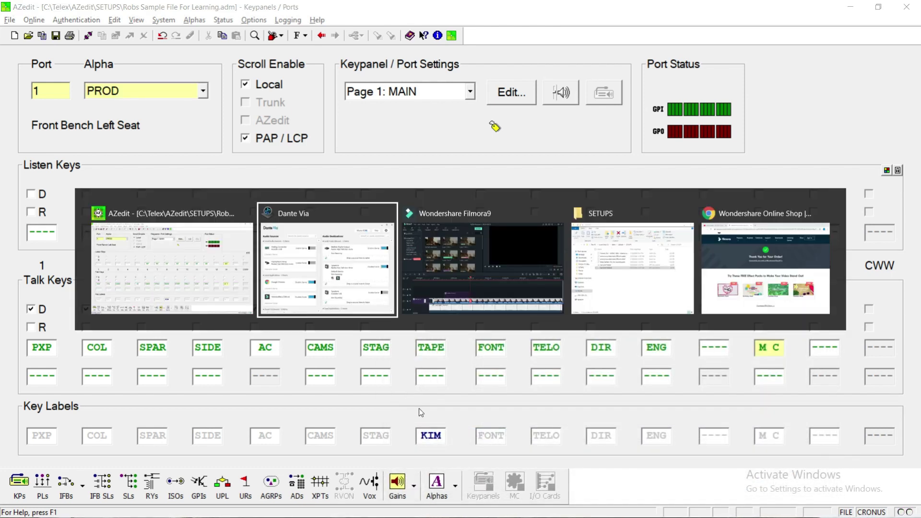
{"action": "left_click", "coordinate": [595, 296]}
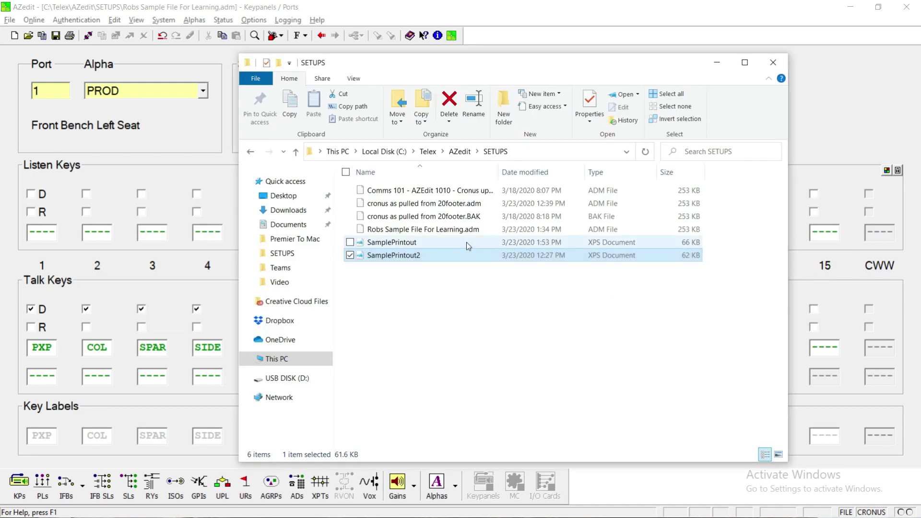
{"action": "double_click", "coordinate": [400, 243]}
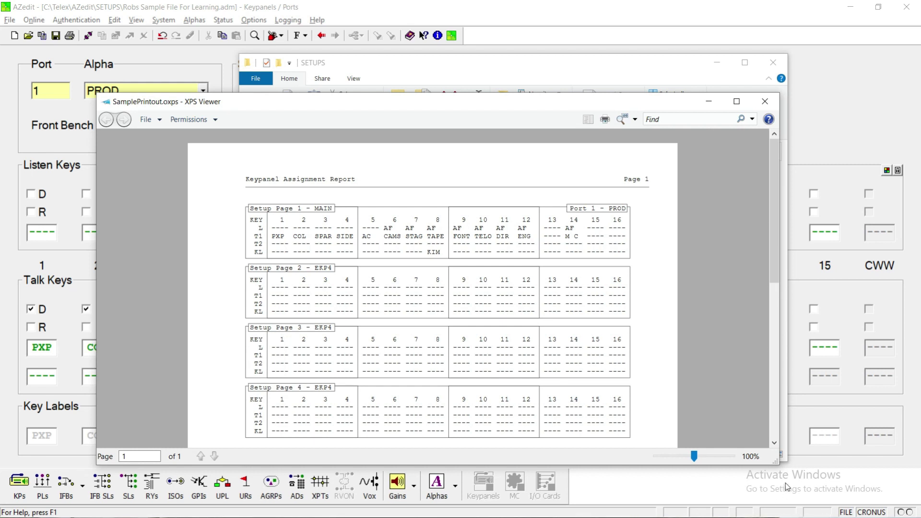
{"action": "left_click_drag", "start_coordinate": [776, 461], "coordinate": [819, 517]}
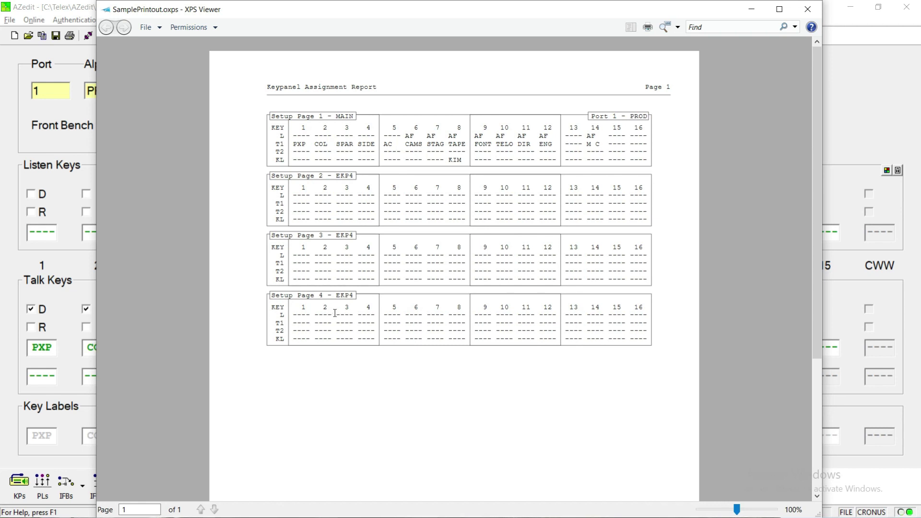
Examine the L, T1, T2 and KL rows of Setup Page 1 in the printout, and close the viewer and the folder
{"action": "left_click_drag", "start_coordinate": [259, 105], "coordinate": [660, 163]}
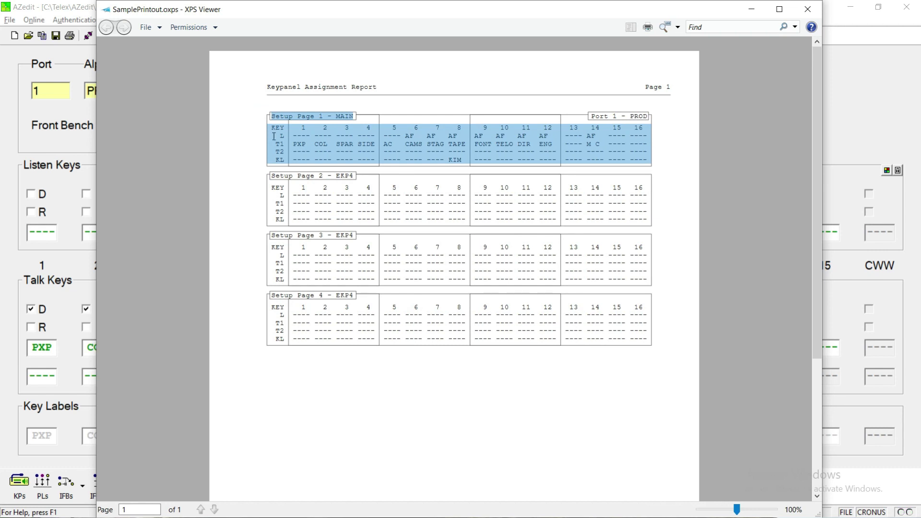
{"action": "left_click", "coordinate": [287, 136]}
{"action": "double_click", "coordinate": [280, 135]}
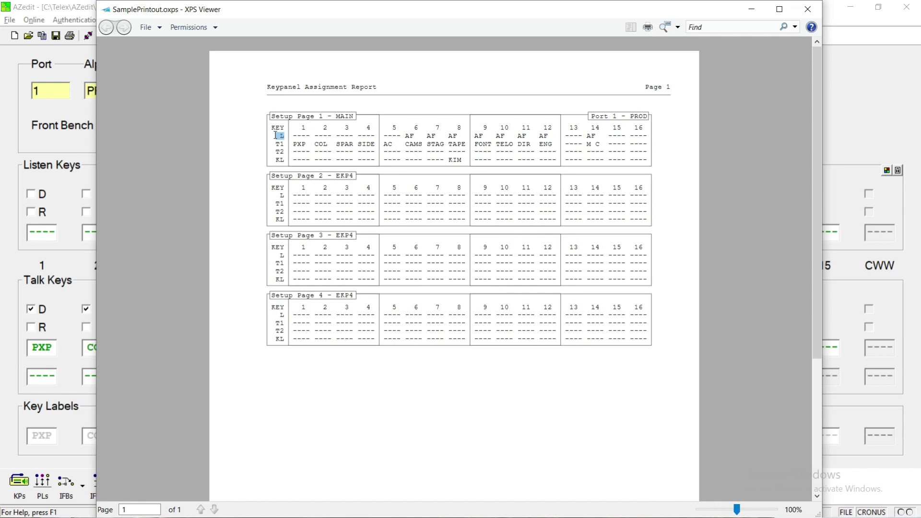
{"action": "left_click_drag", "start_coordinate": [286, 144], "coordinate": [273, 144]}
{"action": "left_click_drag", "start_coordinate": [286, 152], "coordinate": [274, 161]}
{"action": "left_click", "coordinate": [283, 135]}
{"action": "left_click", "coordinate": [811, 14]}
{"action": "left_click", "coordinate": [778, 62]}
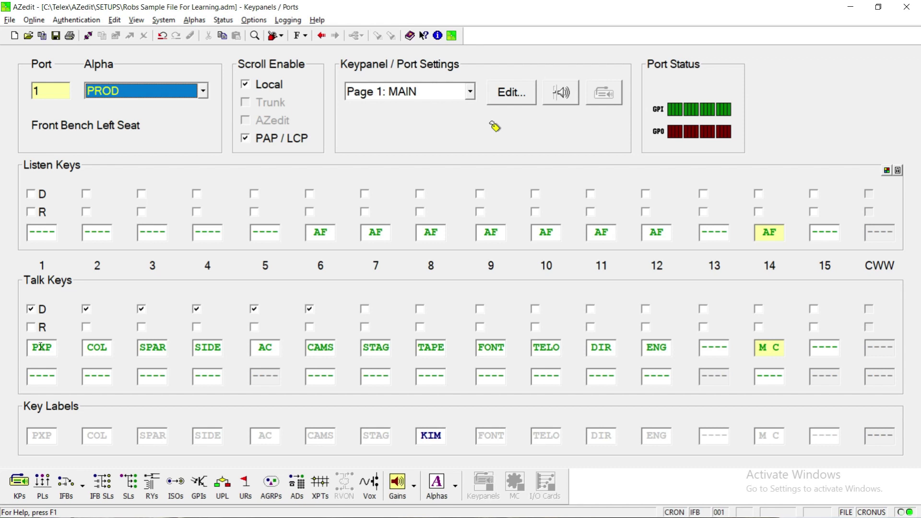
Look at the second-level talk assignment fields of keys 1 and 2 on the PROD keypanel
{"action": "left_click", "coordinate": [37, 378]}
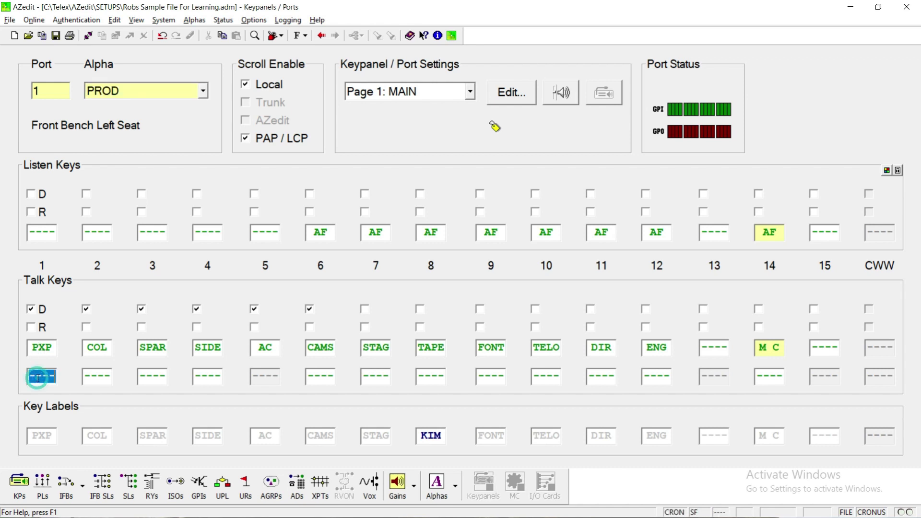
{"action": "left_click", "coordinate": [41, 377]}
{"action": "key", "text": "Tab"}
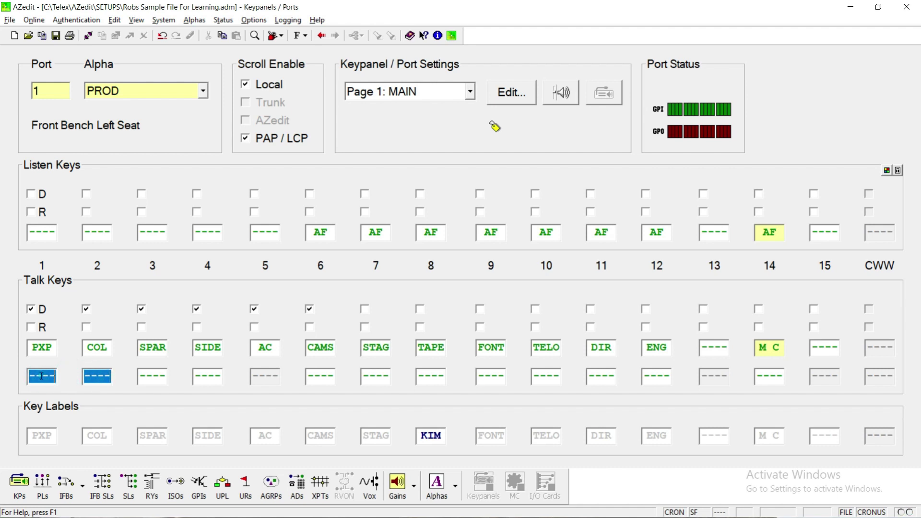
{"action": "left_click", "coordinate": [38, 377]}
{"action": "left_click", "coordinate": [100, 382]}
{"action": "left_click", "coordinate": [47, 382]}
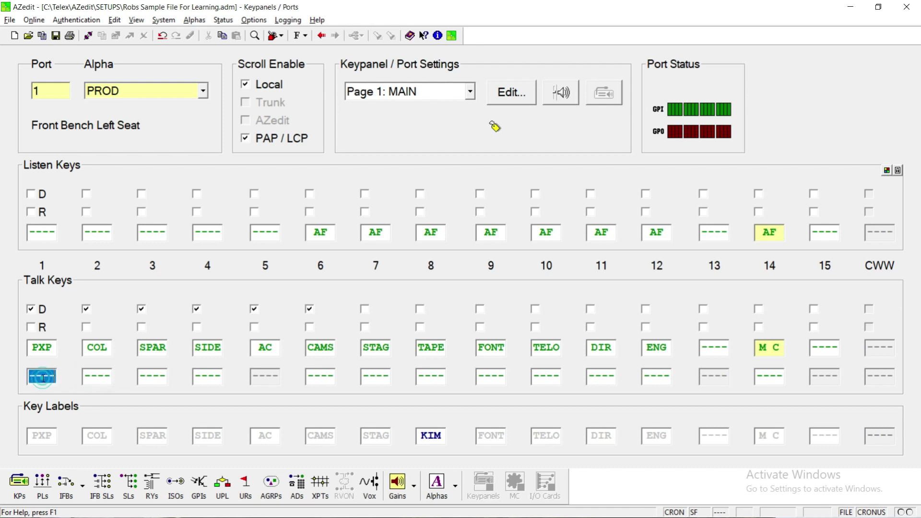
{"action": "left_click", "coordinate": [87, 375]}
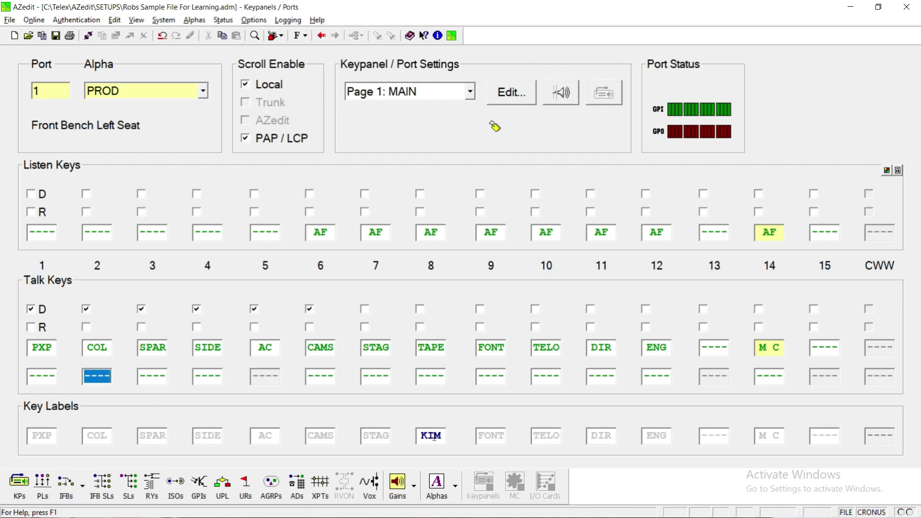
Compare the TAPE assignment on talk key 8 with that key's custom label
{"action": "left_click", "coordinate": [424, 348]}
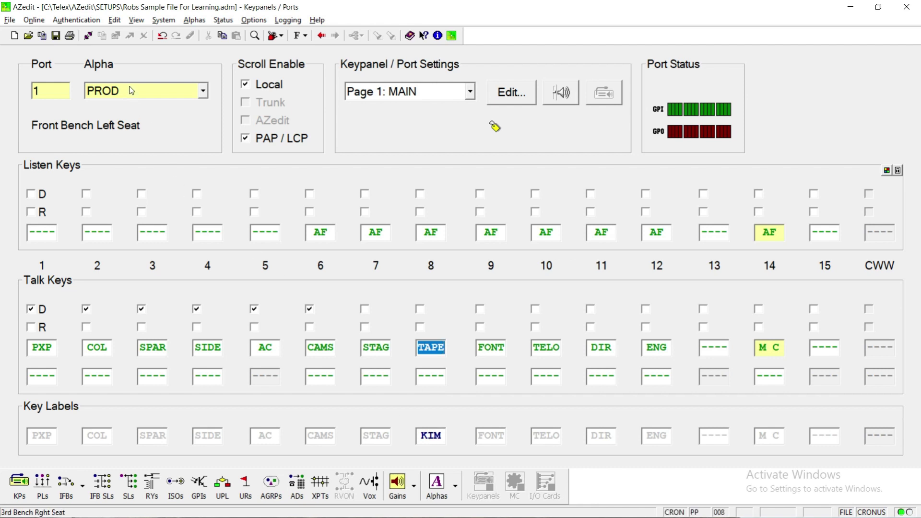
{"action": "left_click", "coordinate": [431, 436]}
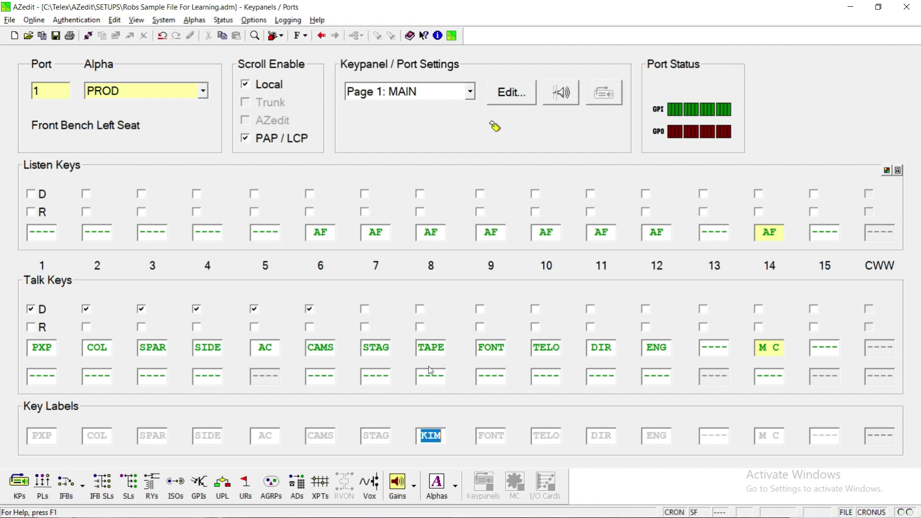
{"action": "left_click", "coordinate": [430, 347]}
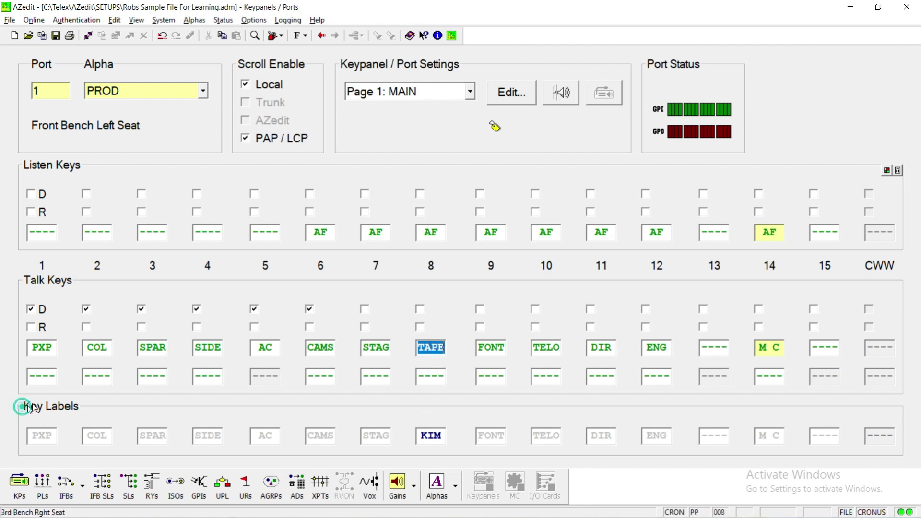
{"action": "left_click", "coordinate": [431, 438]}
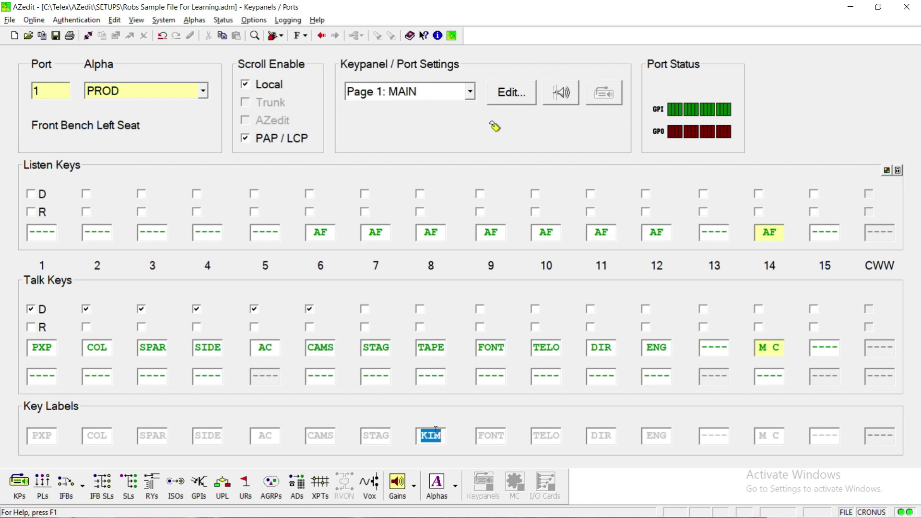
Look through the key labels of keys 1 to 9 on the PROD keypanel, ending on the custom label of key 8
{"action": "left_click", "coordinate": [489, 436]}
{"action": "left_click", "coordinate": [45, 436]}
{"action": "left_click", "coordinate": [96, 435]}
{"action": "left_click", "coordinate": [156, 434], "text": "ctrl"}
{"action": "left_click", "coordinate": [208, 435], "text": "shift"}
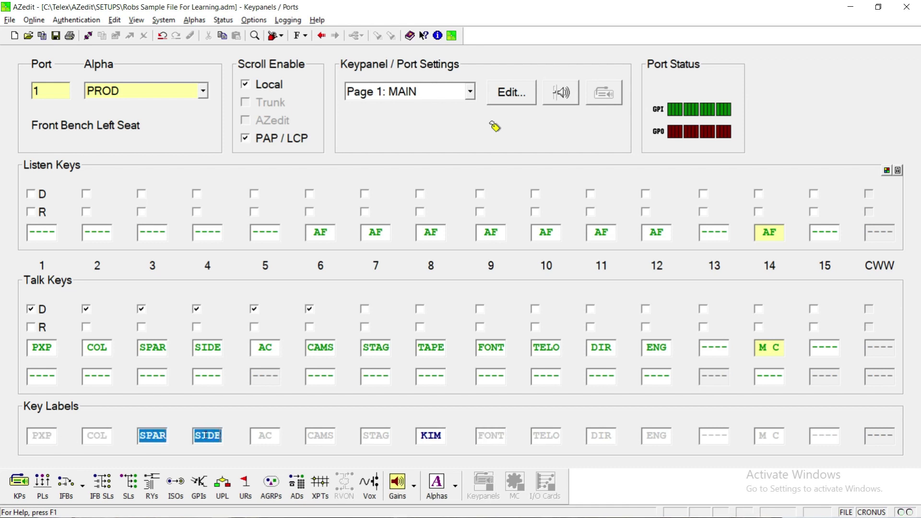
{"action": "left_click", "coordinate": [267, 436]}
{"action": "left_click", "coordinate": [311, 436]}
{"action": "left_click", "coordinate": [376, 435]}
{"action": "left_click", "coordinate": [431, 435]}
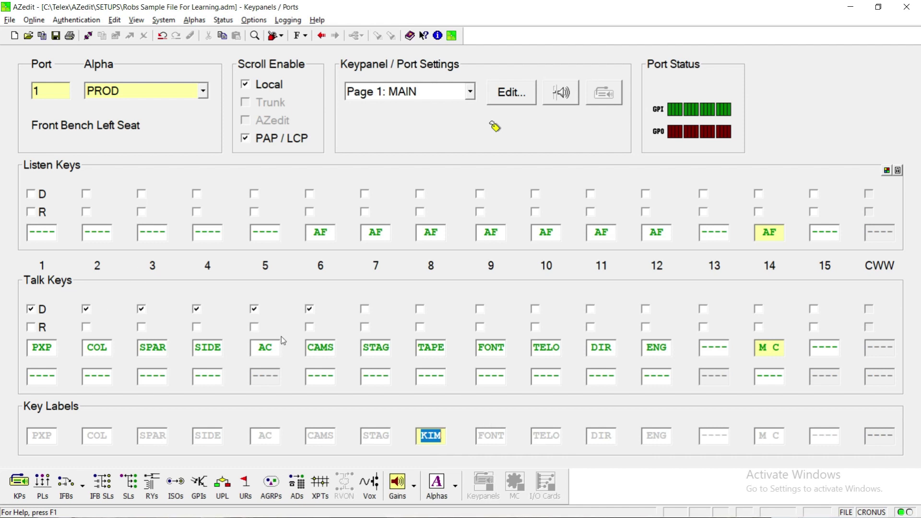
Check the DIR talk key on the PROD keypanel, and find the DIR talk key on the TAPE keypanel of port 8
{"action": "left_click", "coordinate": [601, 347]}
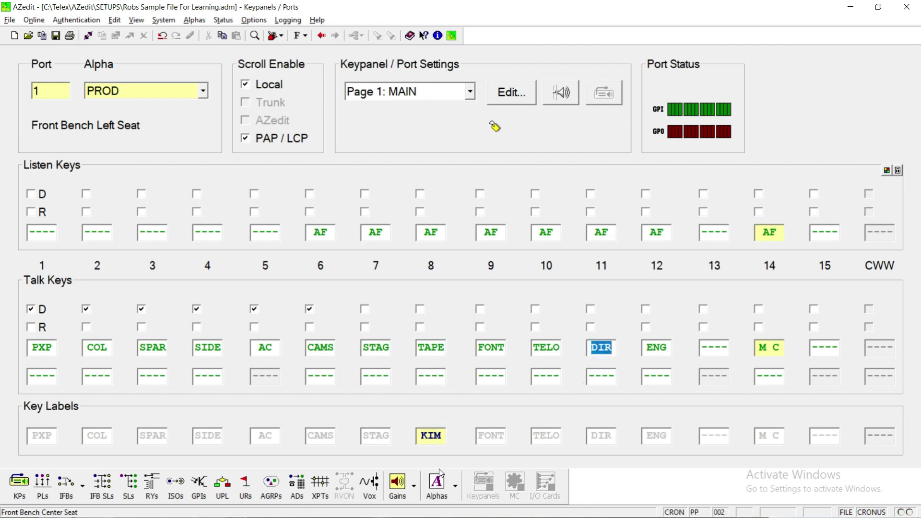
{"action": "left_click", "coordinate": [204, 91]}
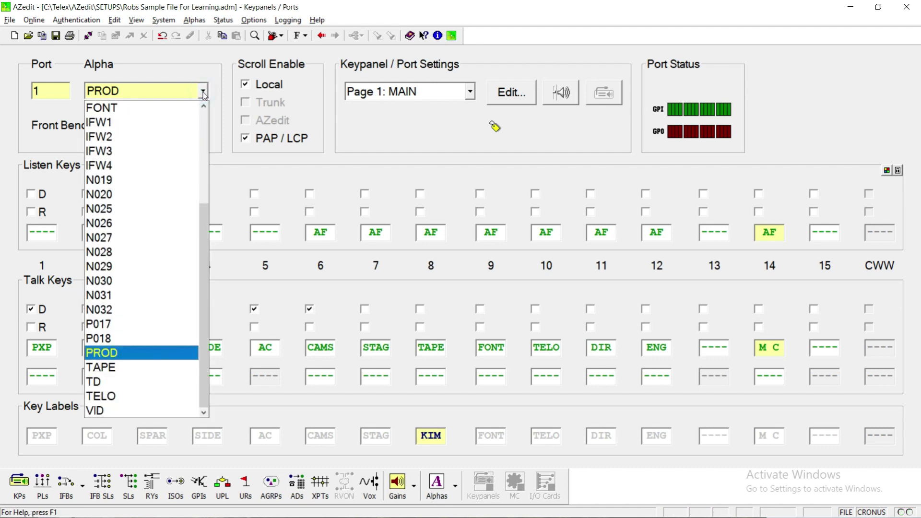
{"action": "left_click", "coordinate": [125, 369]}
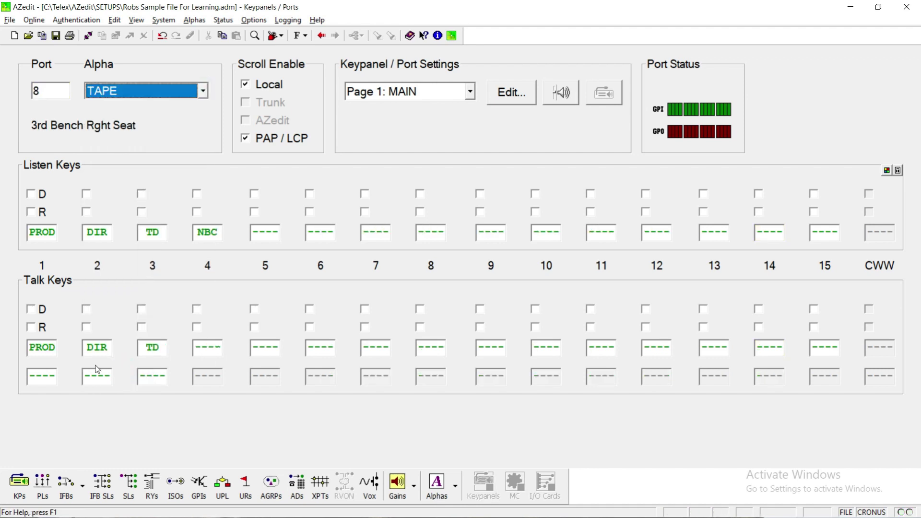
{"action": "left_click", "coordinate": [92, 344]}
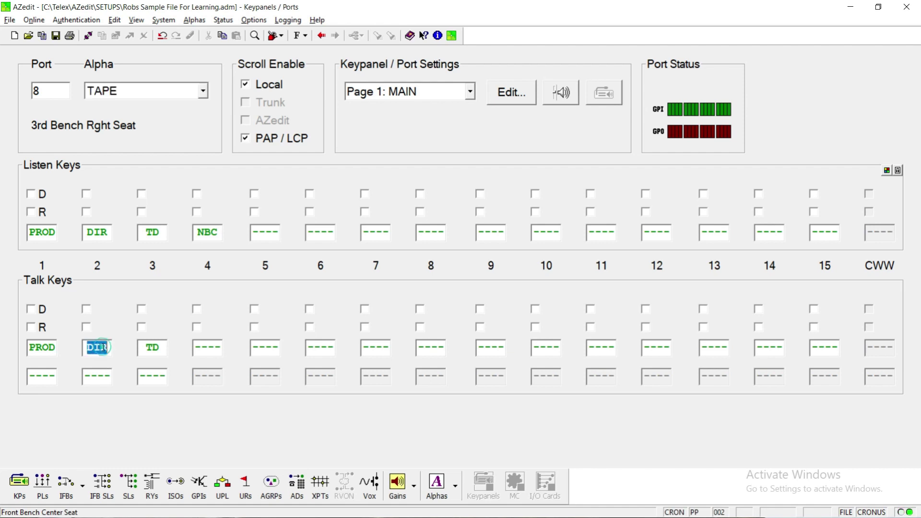
Enter the director's first name as the key label of the DIR talk key 2 on the VID keypanel of port 10
{"action": "left_click", "coordinate": [204, 92]}
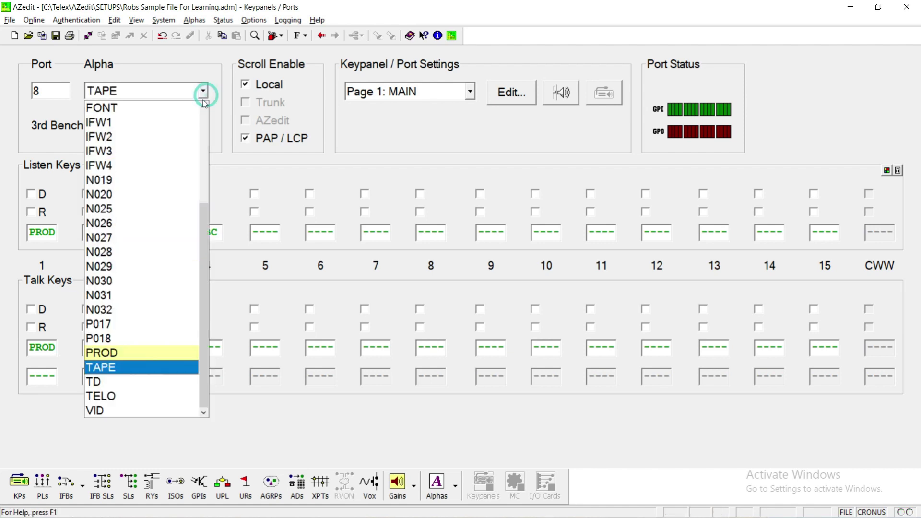
{"action": "left_click", "coordinate": [101, 411]}
{"action": "left_click", "coordinate": [99, 349]}
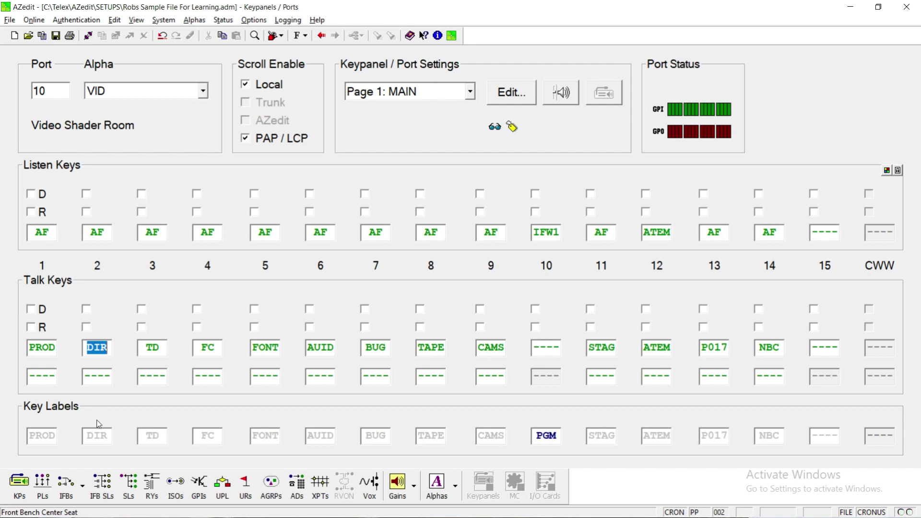
{"action": "left_click", "coordinate": [97, 436]}
{"action": "type", "text": "TOM"}
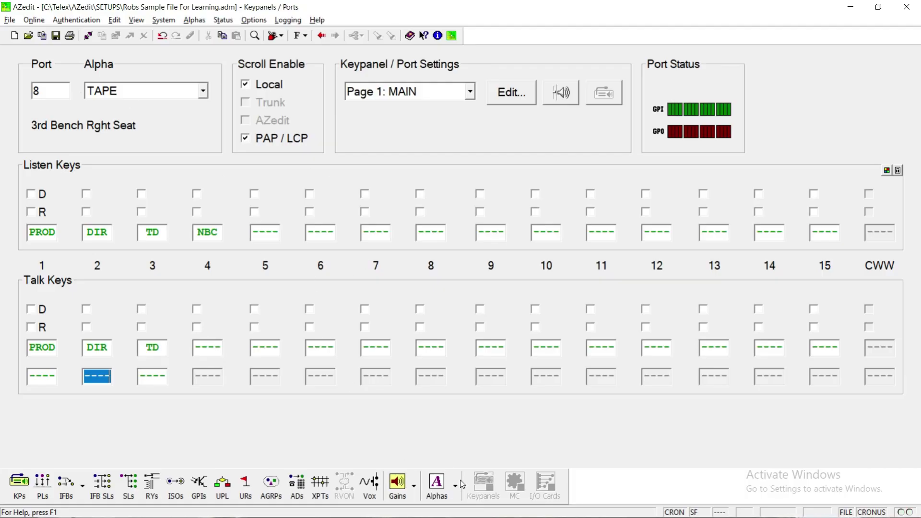
Change the alpha of port 002, Front Bench Center Seat, from DIR to the director's first name
{"action": "left_click", "coordinate": [439, 494]}
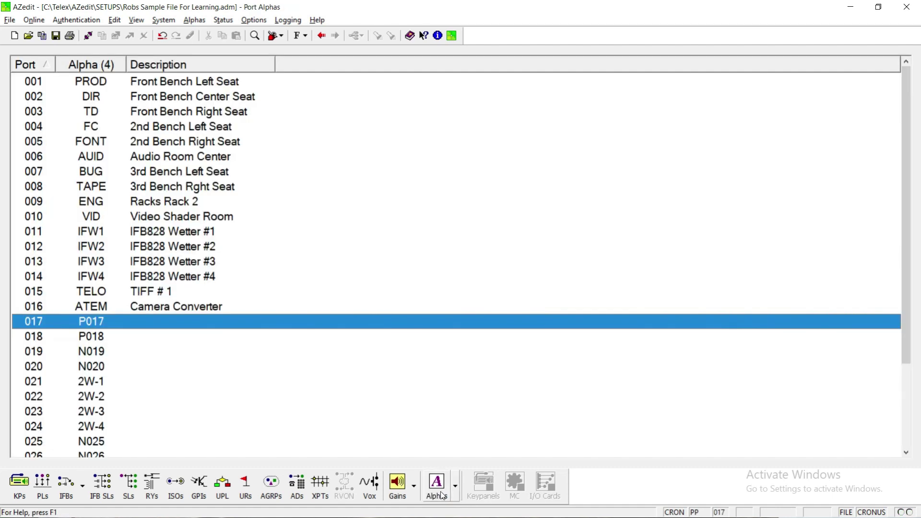
{"action": "double_click", "coordinate": [169, 96]}
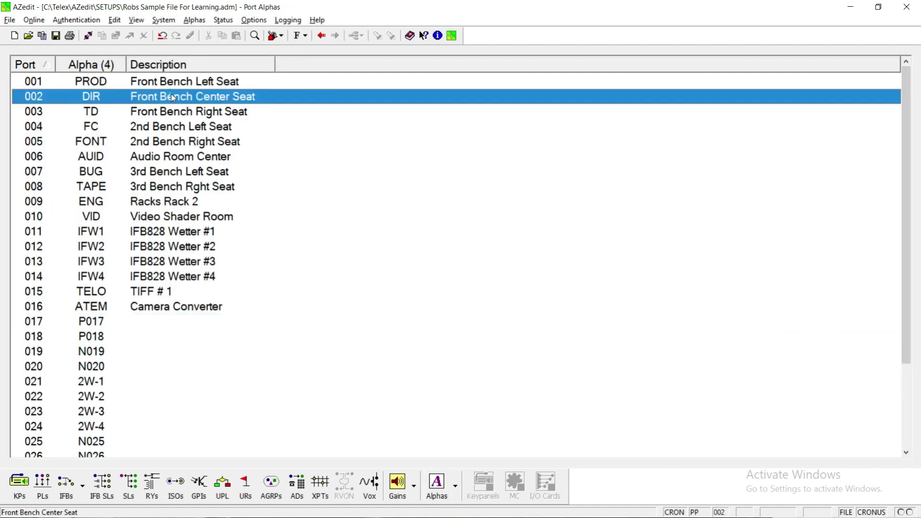
{"action": "left_click", "coordinate": [437, 177]}
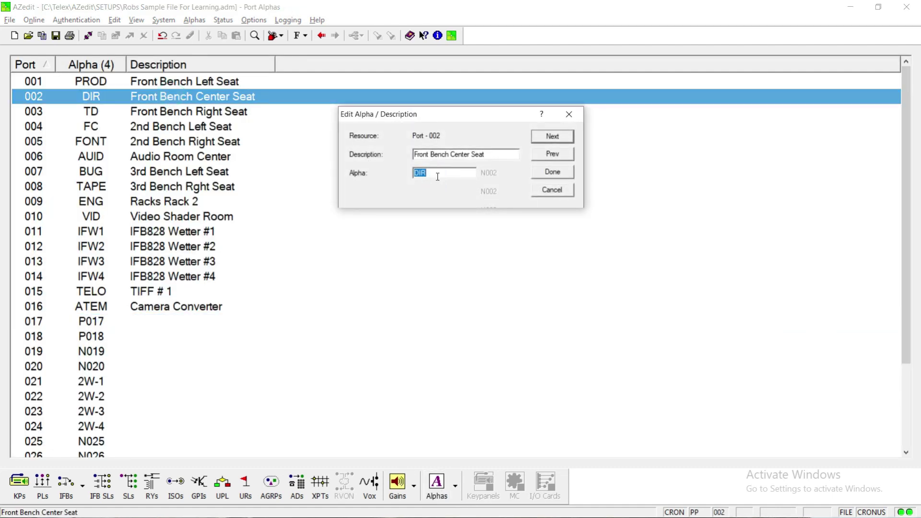
{"action": "type", "text": "TOM"}
{"action": "left_click", "coordinate": [552, 171]}
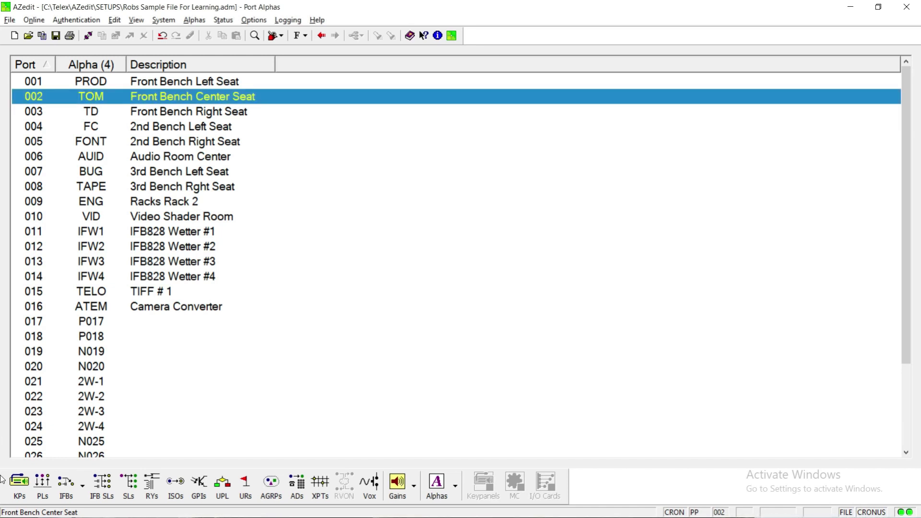
Clear the custom key label of key 2 on the VID keypanel of port 10
{"action": "left_click", "coordinate": [26, 495]}
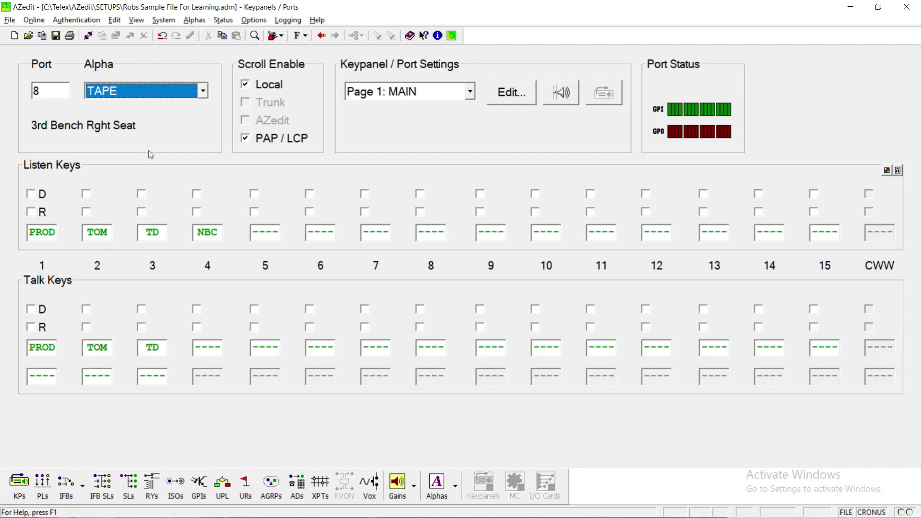
{"action": "left_click", "coordinate": [196, 89]}
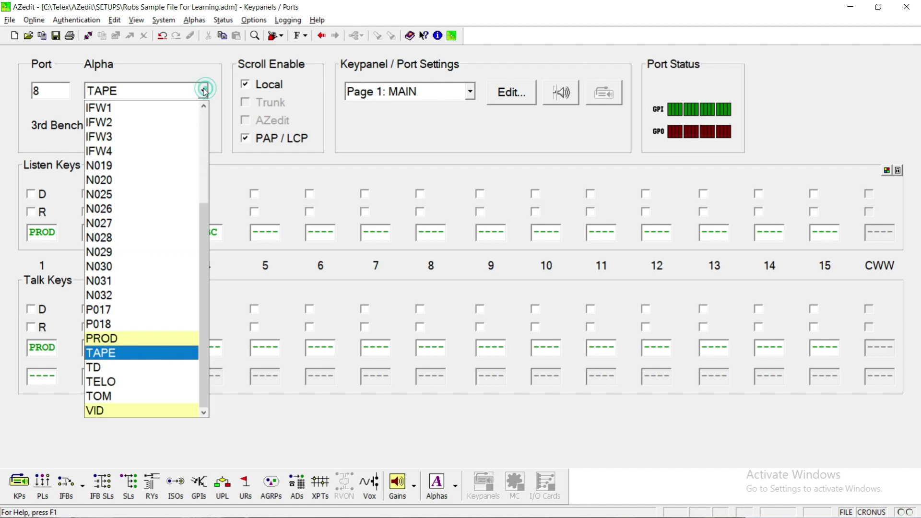
{"action": "left_click", "coordinate": [128, 411]}
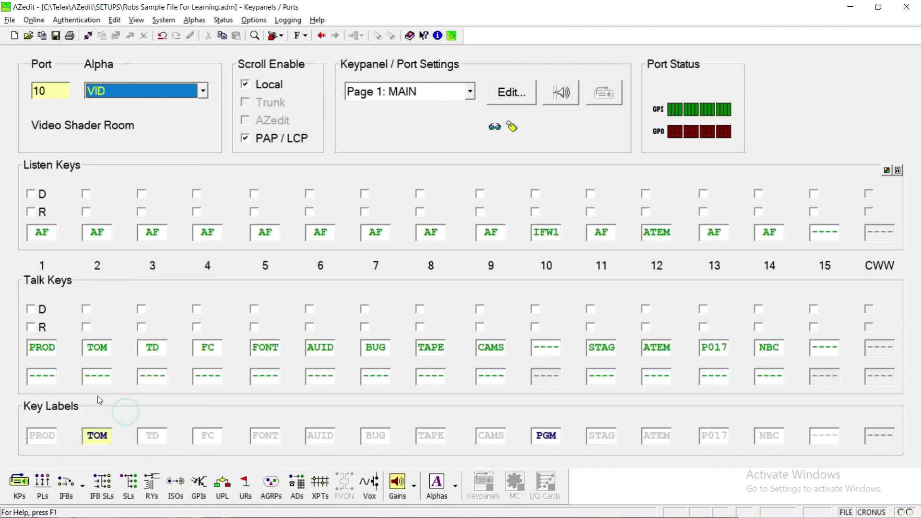
{"action": "left_click", "coordinate": [110, 355]}
{"action": "double_click", "coordinate": [98, 437]}
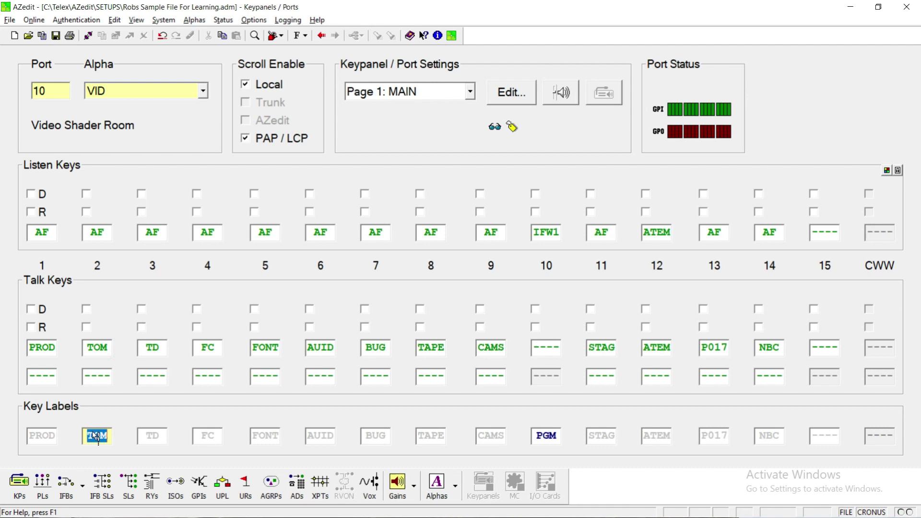
{"action": "key", "text": "Delete"}
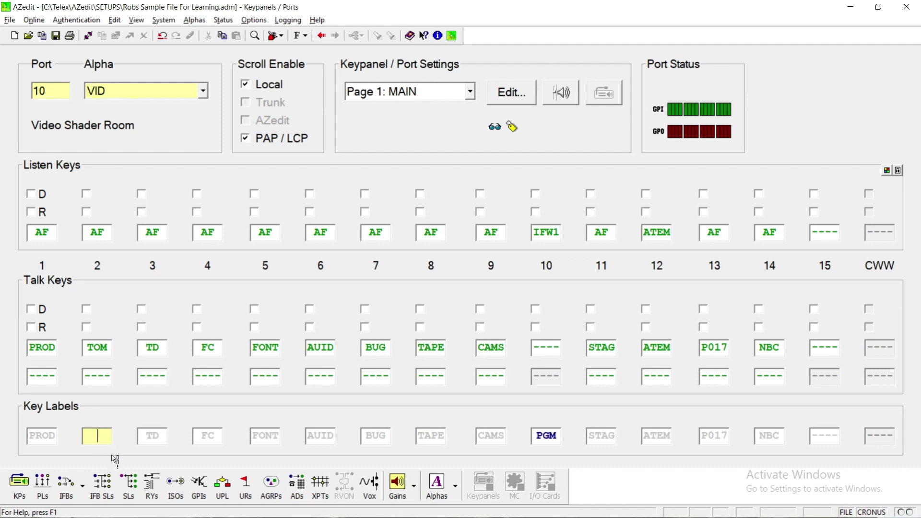
Compare the director's talk key 11 on the PROD keypanel with that key's label
{"action": "left_click", "coordinate": [203, 91]}
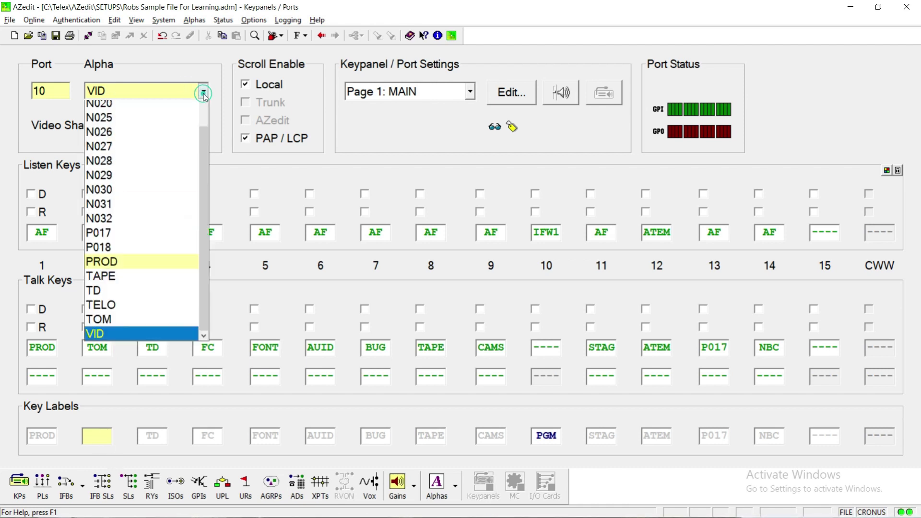
{"action": "left_click_drag", "start_coordinate": [203, 264], "coordinate": [181, 140]}
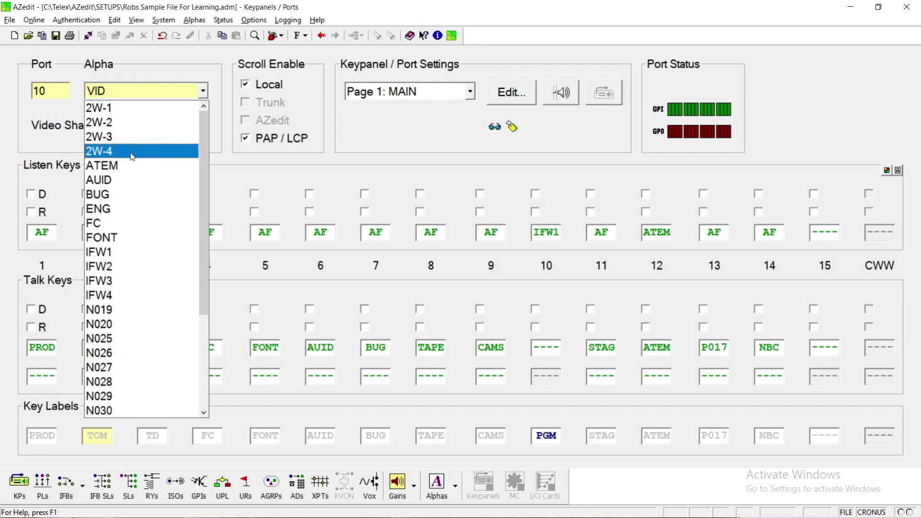
{"action": "scroll", "coordinate": [201, 209], "scroll_direction": "down", "scroll_amount": 4}
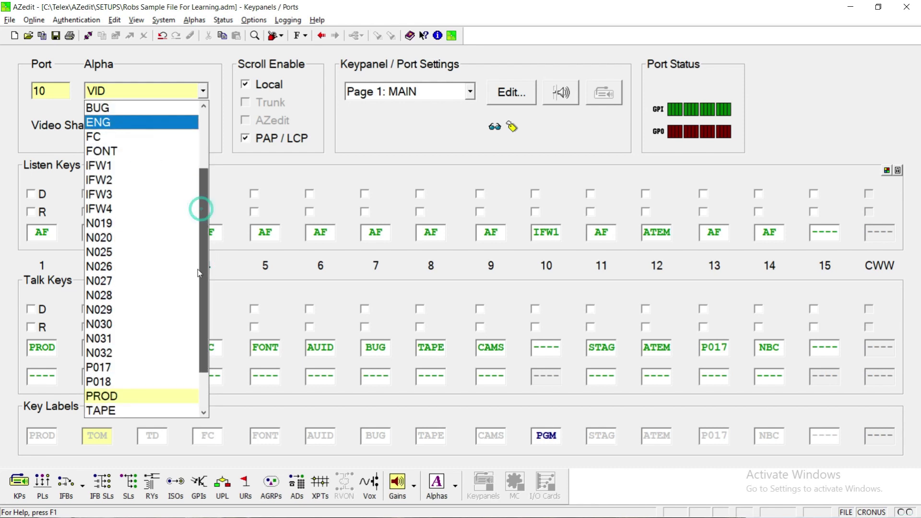
{"action": "left_click", "coordinate": [143, 338]}
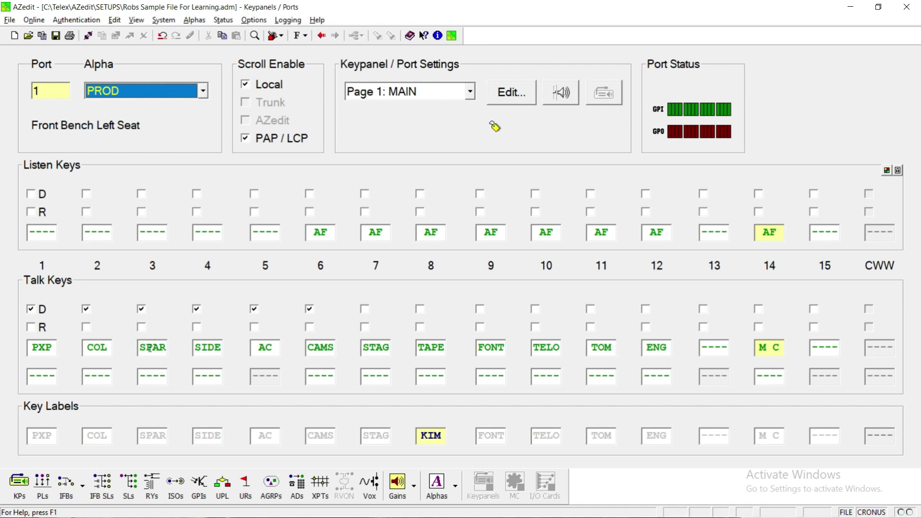
{"action": "left_click", "coordinate": [606, 350]}
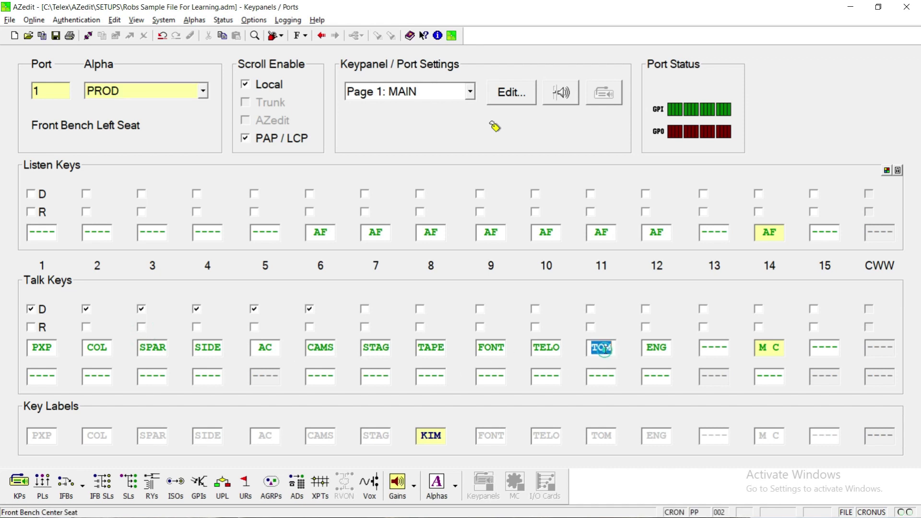
{"action": "left_click", "coordinate": [611, 436]}
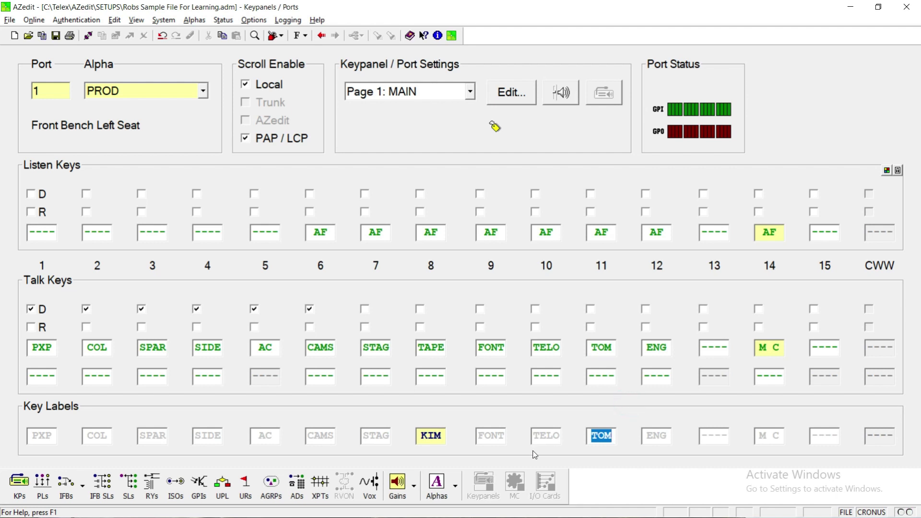
Return to the port alphas list and look at the alpha of port 002
{"action": "left_click", "coordinate": [436, 484]}
{"action": "scroll", "coordinate": [113, 96], "scroll_direction": "down", "scroll_amount": 2}
{"action": "scroll", "coordinate": [117, 105], "scroll_direction": "up", "scroll_amount": 3}
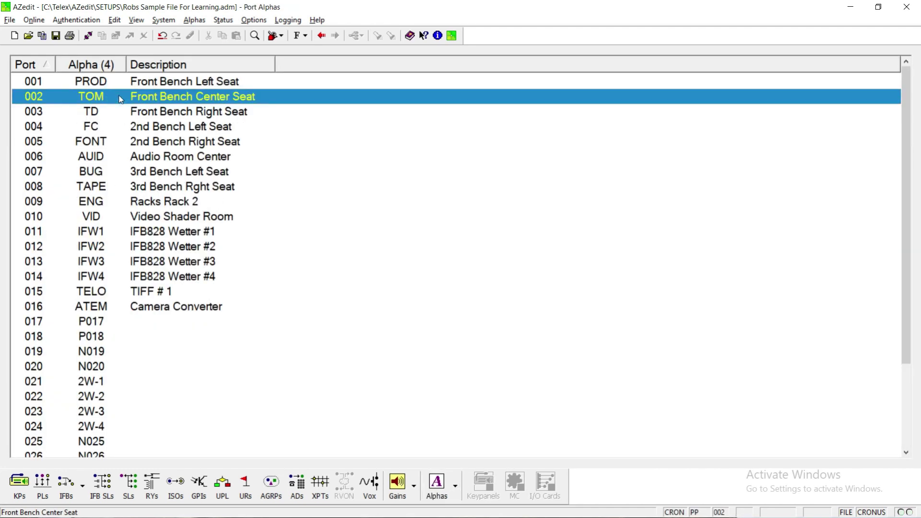